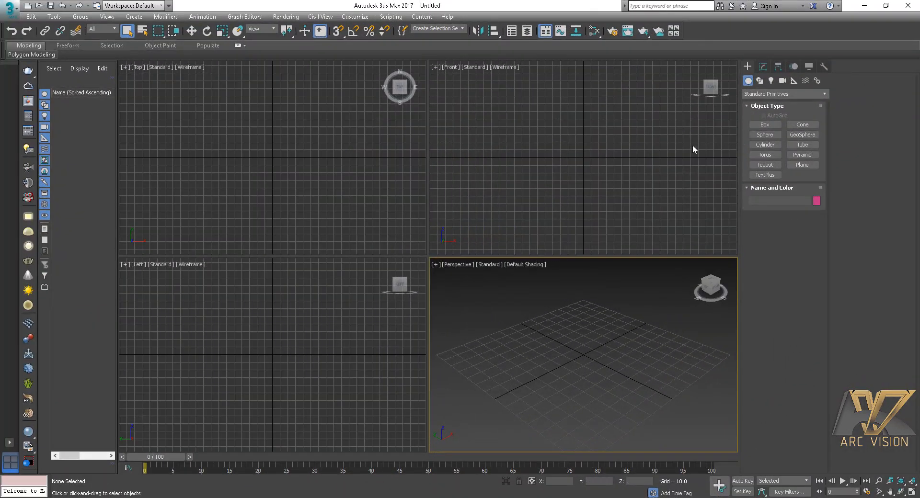
Activate the Top, Front, Left and Perspective viewports one after another, ending with Perspective active
{"action": "left_click", "coordinate": [257, 131]}
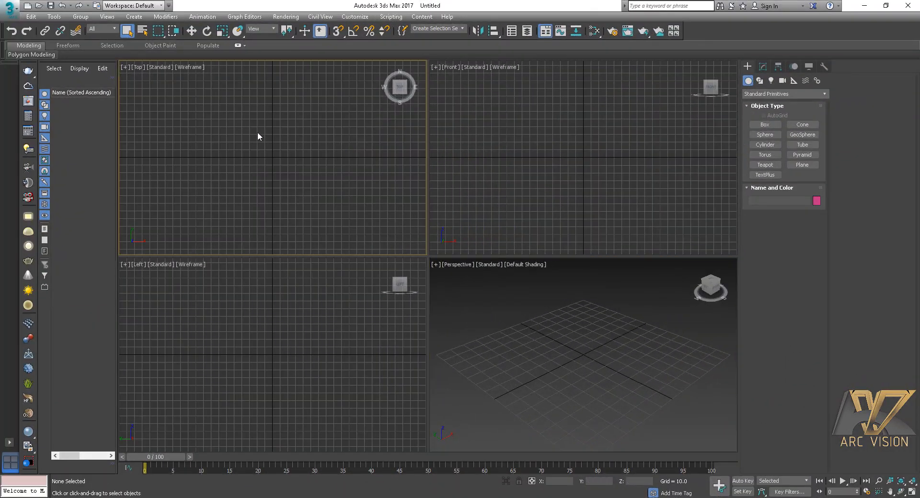
{"action": "left_click", "coordinate": [451, 147]}
{"action": "left_click", "coordinate": [343, 278]}
{"action": "left_click", "coordinate": [530, 311]}
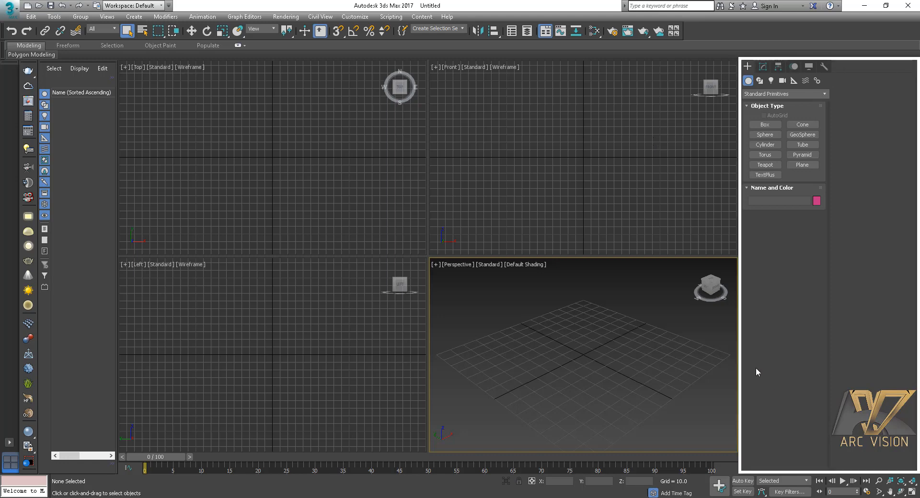
Look through the Modify, Hierarchy, Motion, Display and Utilities command sets and return to the Create tools
{"action": "left_click", "coordinate": [762, 67]}
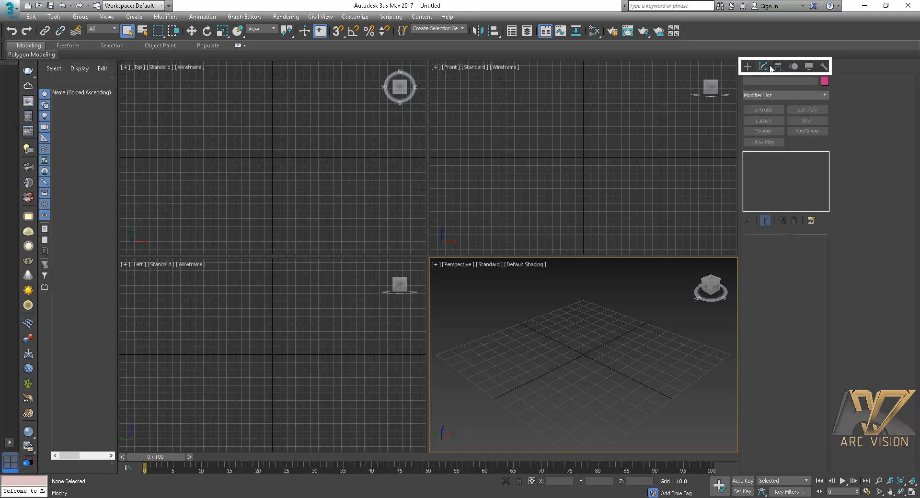
{"action": "left_click", "coordinate": [779, 67]}
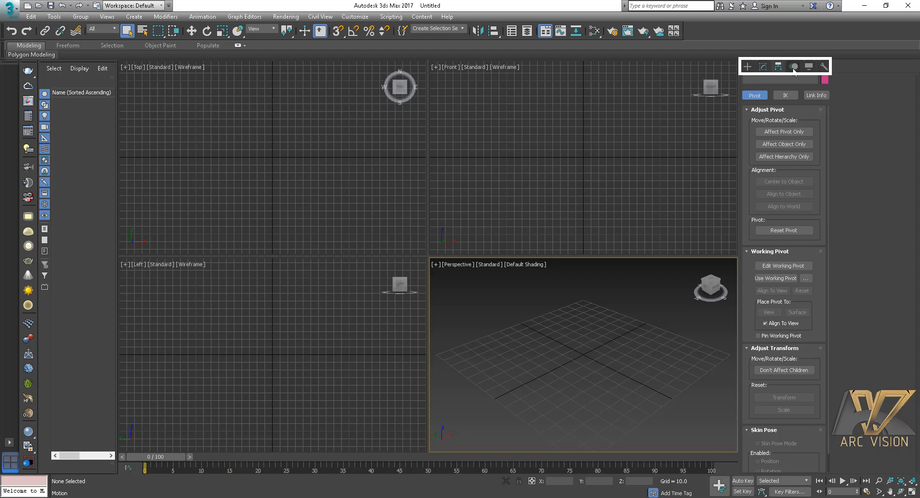
{"action": "left_click", "coordinate": [793, 68]}
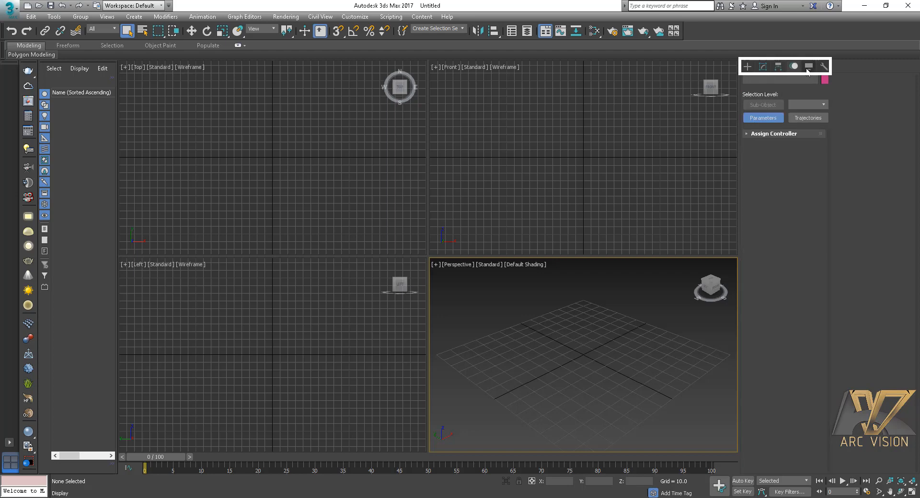
{"action": "left_click", "coordinate": [808, 70]}
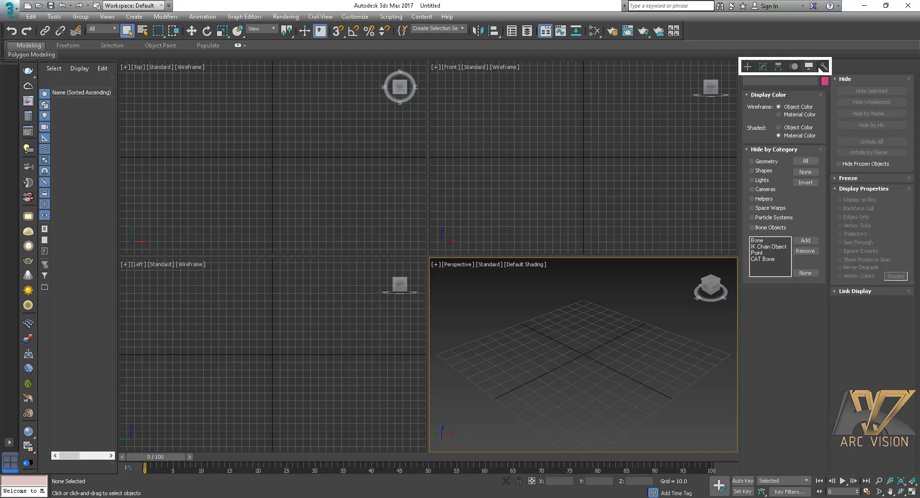
{"action": "left_click", "coordinate": [822, 67]}
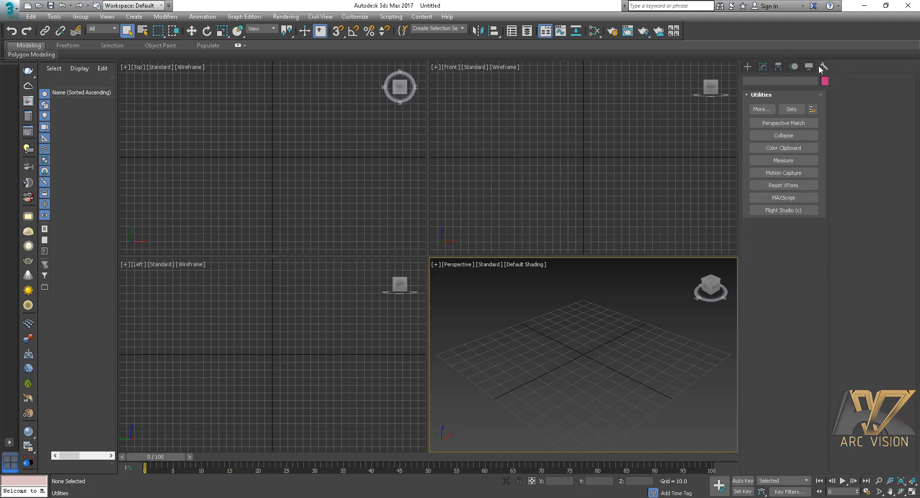
{"action": "left_click", "coordinate": [808, 67]}
{"action": "left_click", "coordinate": [795, 67]}
{"action": "left_click", "coordinate": [779, 66]}
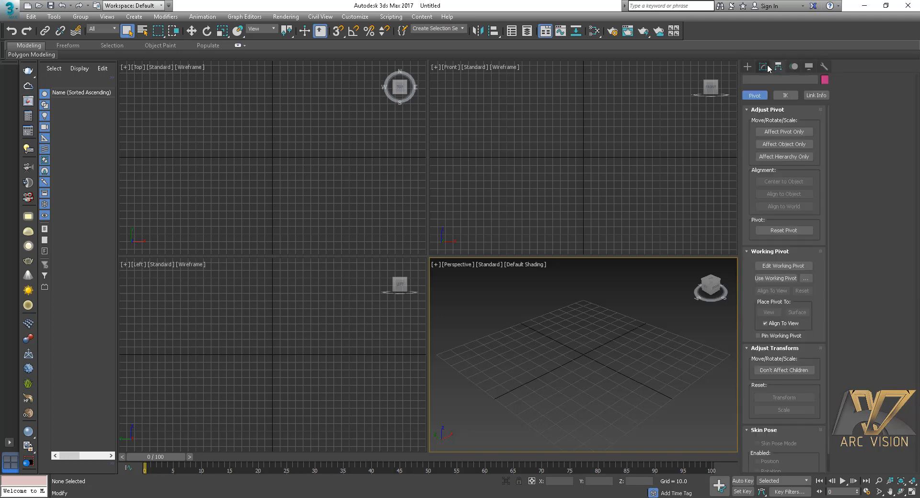
{"action": "left_click", "coordinate": [762, 67]}
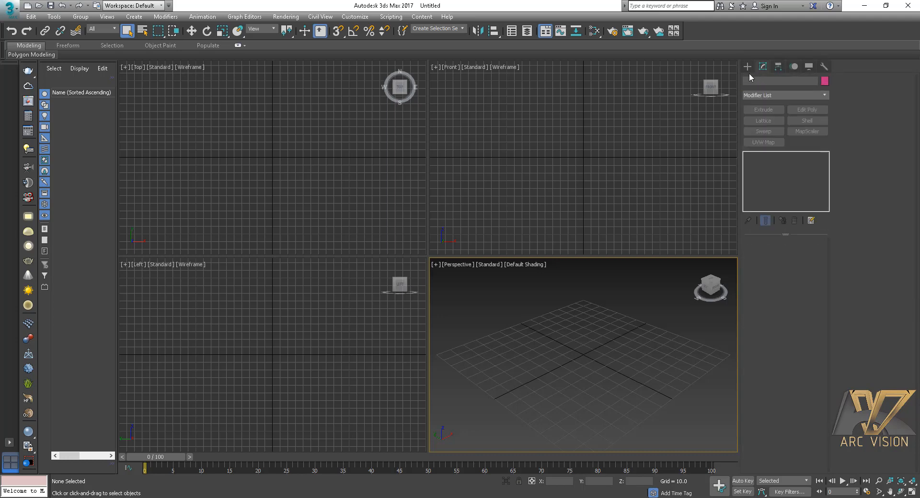
{"action": "left_click", "coordinate": [746, 68]}
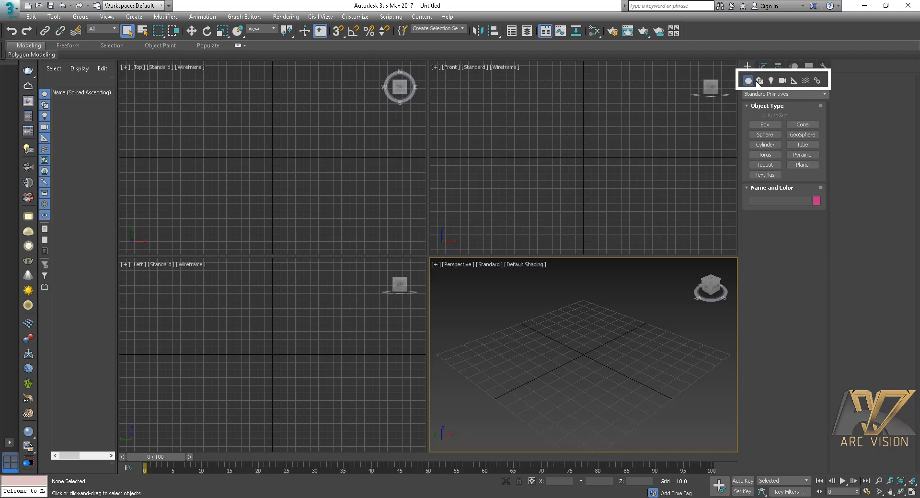
Look through the Shapes, Lights, Cameras, Helpers, Space Warps and Systems creation categories and return to Geometry
{"action": "left_click", "coordinate": [759, 82]}
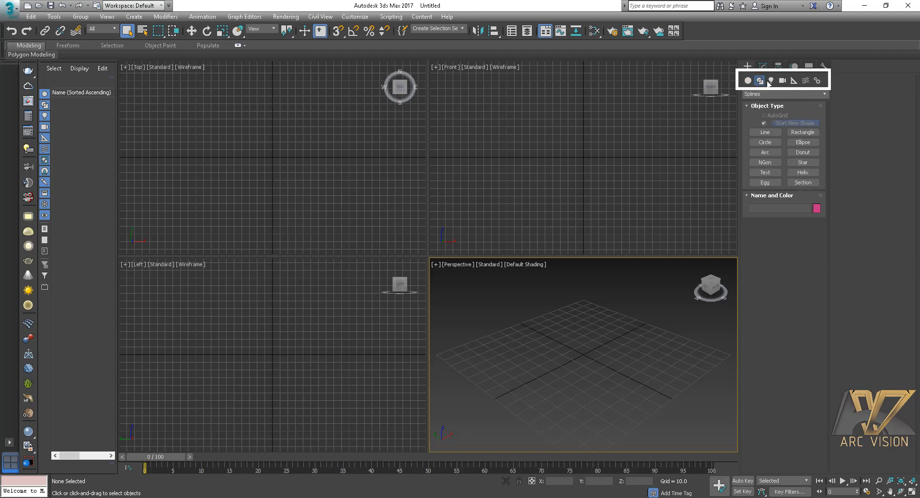
{"action": "left_click", "coordinate": [771, 81]}
{"action": "left_click", "coordinate": [782, 81]}
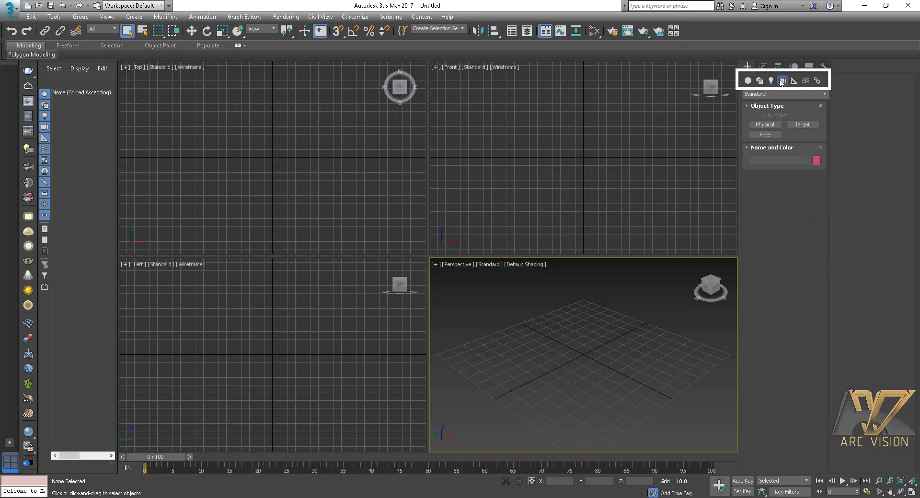
{"action": "left_click", "coordinate": [793, 81]}
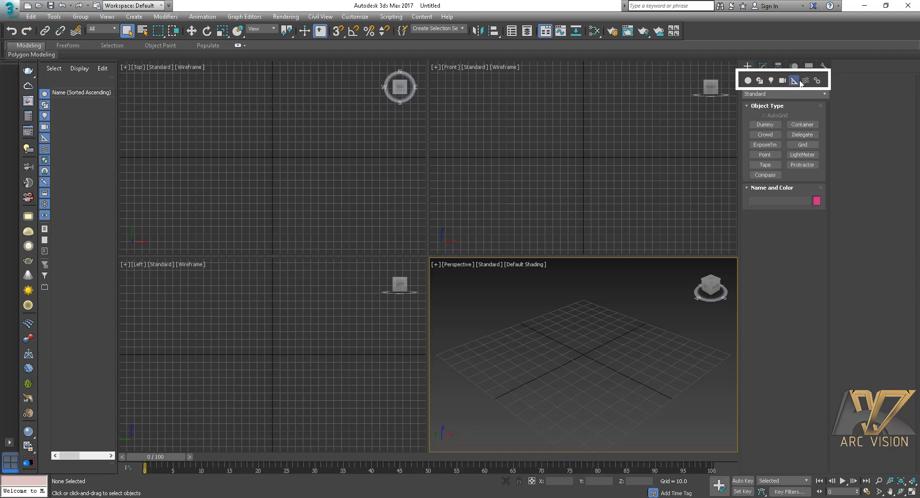
{"action": "left_click", "coordinate": [806, 81]}
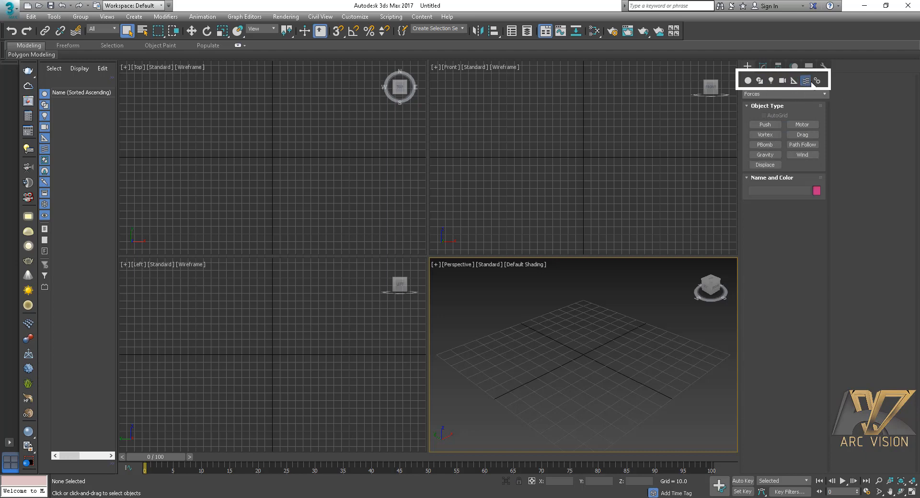
{"action": "left_click", "coordinate": [817, 81]}
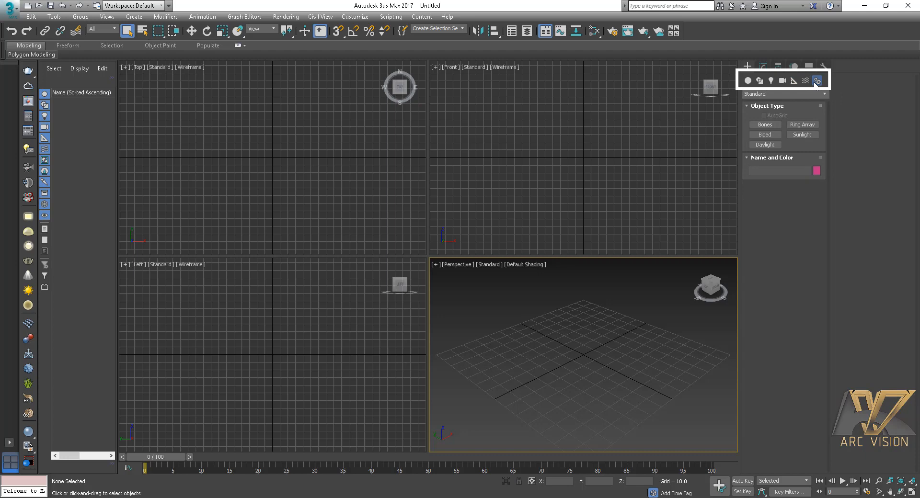
{"action": "left_click", "coordinate": [748, 82]}
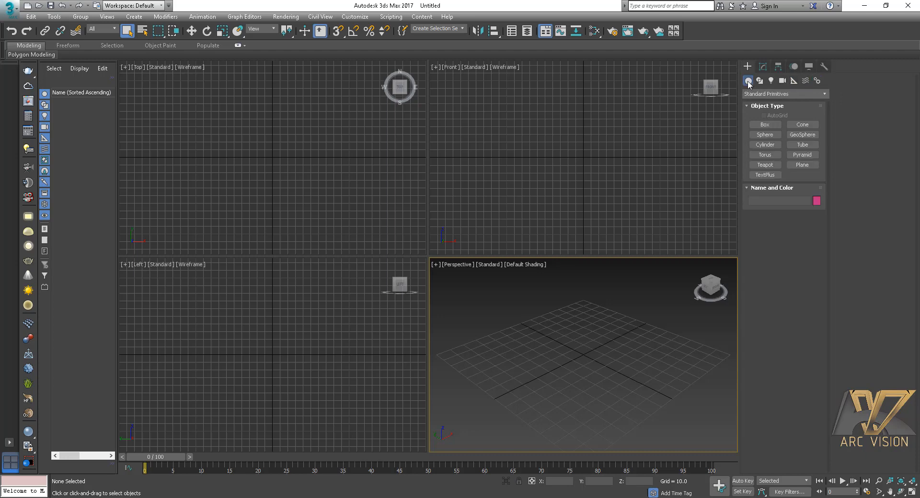
Examine the geometry types and the Extended Primitives objects, ending with Standard Primitives selected again
{"action": "left_click", "coordinate": [774, 94]}
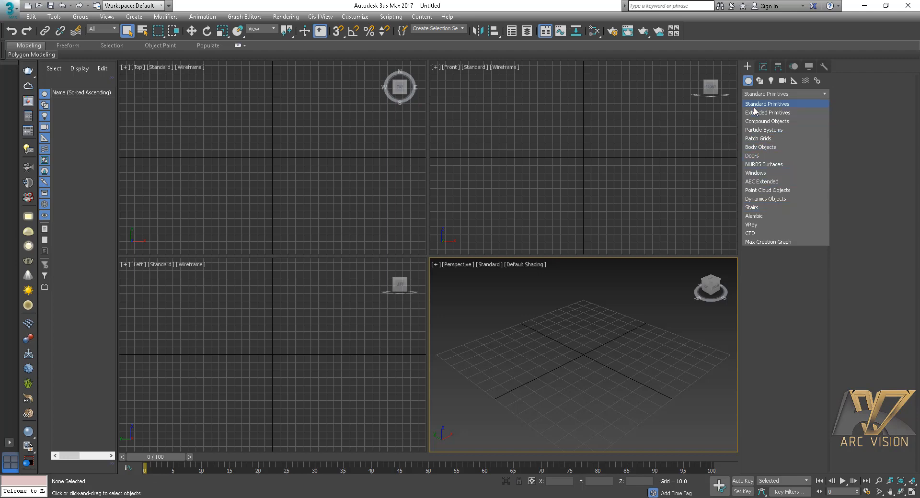
{"action": "left_click", "coordinate": [803, 103]}
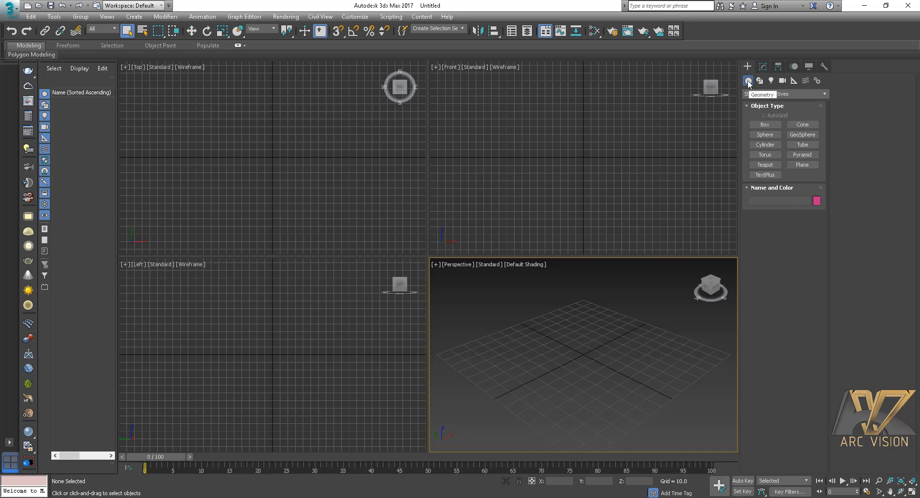
{"action": "left_click", "coordinate": [761, 94]}
{"action": "left_click", "coordinate": [761, 95]}
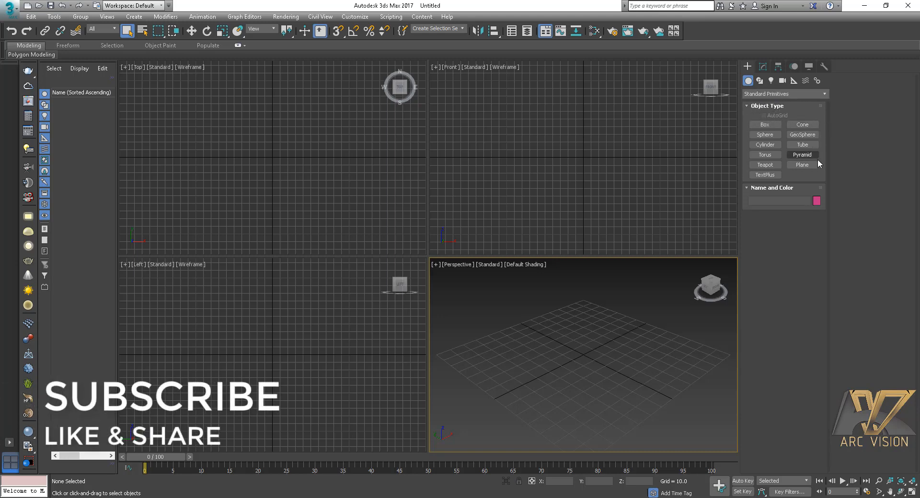
{"action": "left_click", "coordinate": [778, 94]}
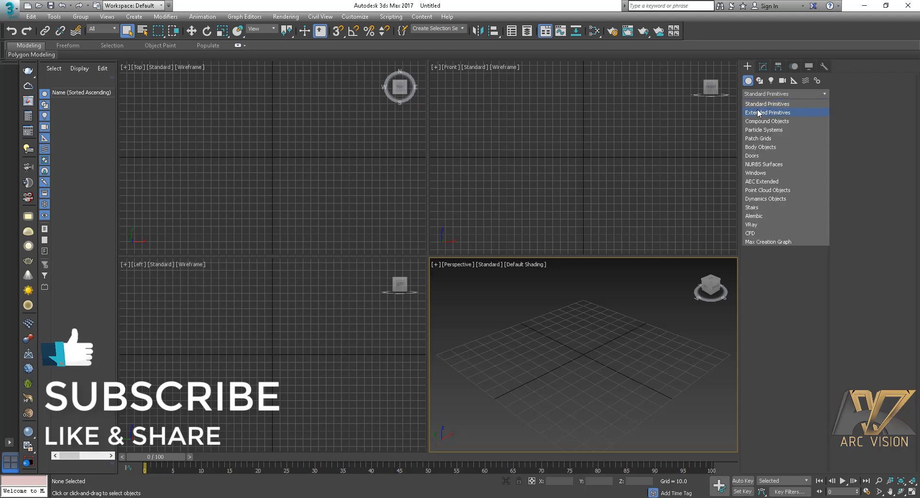
{"action": "left_click", "coordinate": [767, 115]}
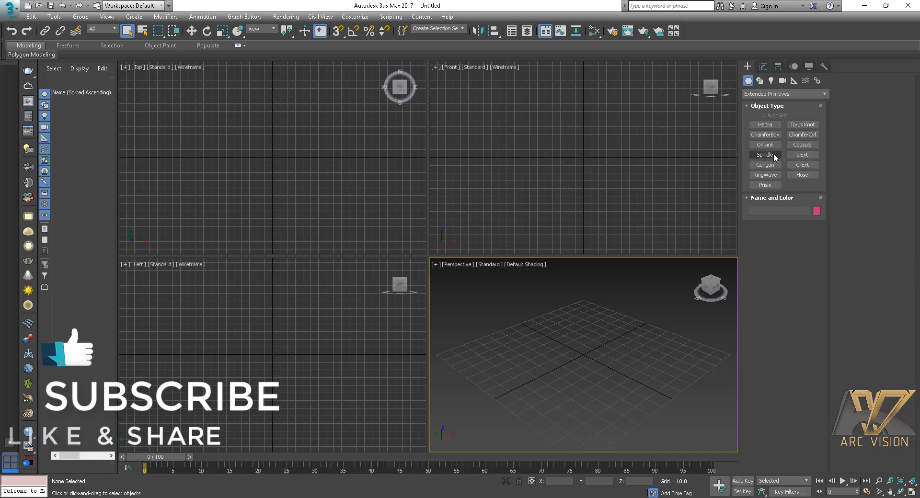
{"action": "left_click", "coordinate": [771, 94]}
{"action": "left_click", "coordinate": [762, 102]}
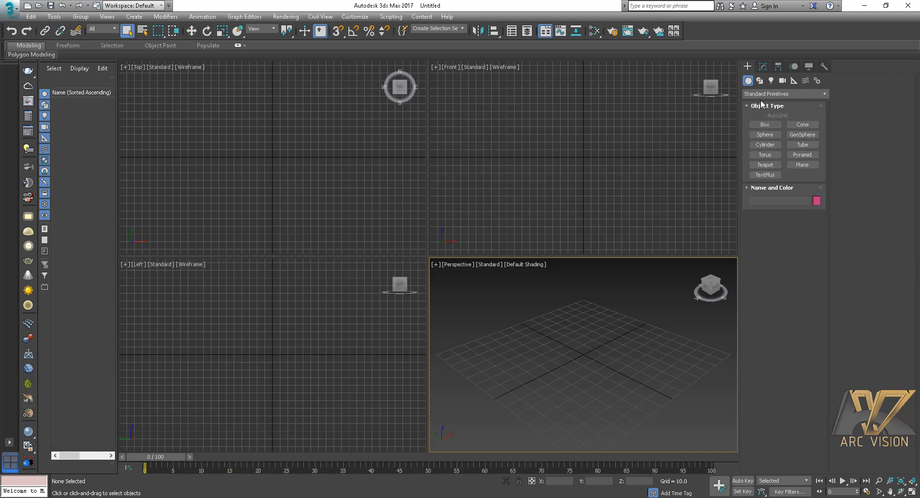
Create a box about 41 long, 51 wide and 39 high near the grid origin in the Top viewport
{"action": "left_click", "coordinate": [765, 125]}
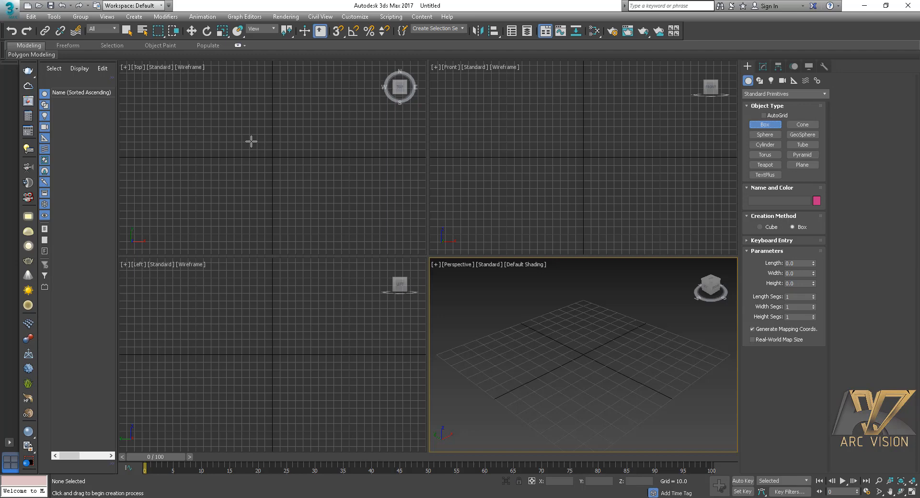
{"action": "mouse_move", "coordinate": [251, 141]}
{"action": "left_mouse_down"}
{"action": "mouse_move", "coordinate": [292, 189]}
{"action": "mouse_move", "coordinate": [330, 191]}
{"action": "mouse_move", "coordinate": [281, 179]}
{"action": "mouse_move", "coordinate": [301, 172]}
{"action": "mouse_move", "coordinate": [310, 187]}
{"action": "mouse_move", "coordinate": [300, 201]}
{"action": "mouse_move", "coordinate": [289, 186]}
{"action": "mouse_move", "coordinate": [291, 160]}
{"action": "mouse_move", "coordinate": [308, 170]}
{"action": "mouse_move", "coordinate": [287, 179]}
{"action": "mouse_move", "coordinate": [306, 169]}
{"action": "mouse_move", "coordinate": [314, 188]}
{"action": "mouse_move", "coordinate": [303, 182]}
{"action": "mouse_move", "coordinate": [354, 184]}
{"action": "mouse_move", "coordinate": [355, 213]}
{"action": "mouse_move", "coordinate": [290, 174]}
{"action": "left_mouse_up"}
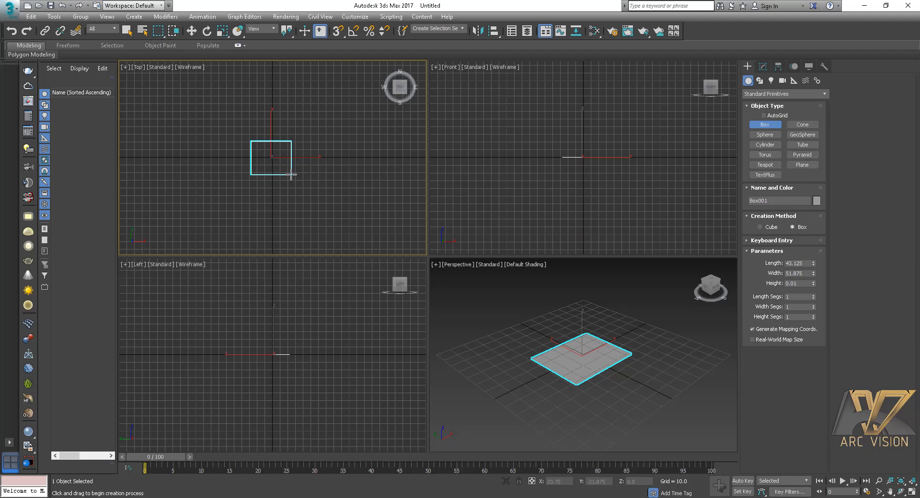
{"action": "mouse_move", "coordinate": [291, 174]}
{"action": "left_mouse_down"}
{"action": "mouse_move", "coordinate": [289, 167]}
{"action": "mouse_move", "coordinate": [295, 182]}
{"action": "mouse_move", "coordinate": [290, 173]}
{"action": "left_mouse_up"}
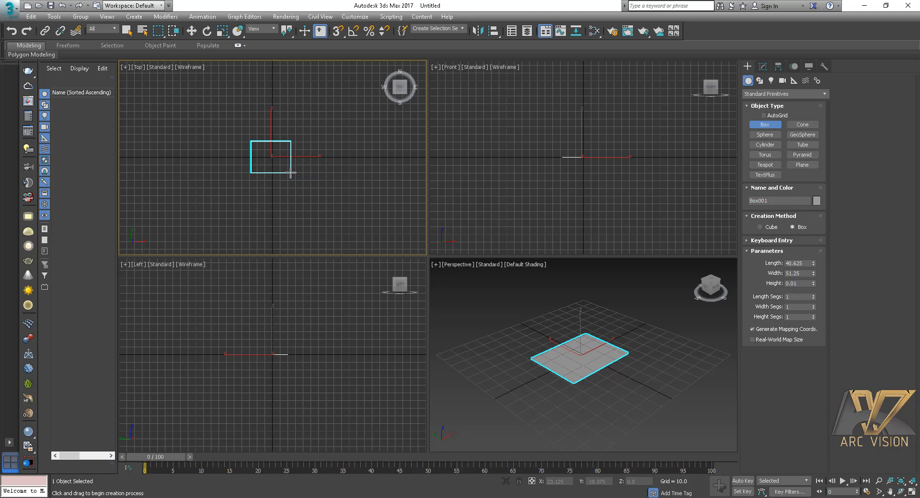
{"action": "left_click", "coordinate": [290, 172]}
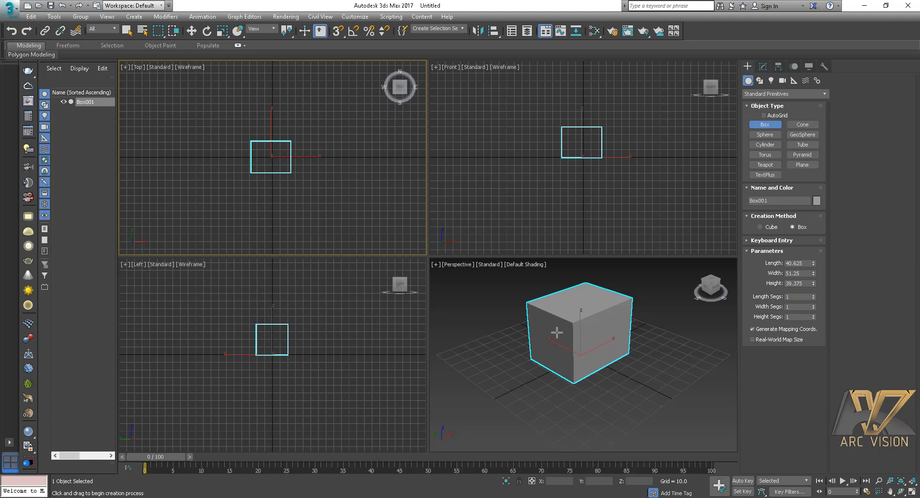
Examine the new box in the Perspective viewport from closer, farther and slightly higher angles
{"action": "mouse_move", "coordinate": [565, 331]}
{"action": "middle_mouse_down"}
{"action": "mouse_move", "coordinate": [587, 367]}
{"action": "mouse_move", "coordinate": [581, 382]}
{"action": "mouse_move", "coordinate": [529, 330]}
{"action": "mouse_move", "coordinate": [579, 309]}
{"action": "mouse_move", "coordinate": [593, 353]}
{"action": "mouse_move", "coordinate": [548, 337]}
{"action": "mouse_move", "coordinate": [585, 322]}
{"action": "mouse_move", "coordinate": [579, 370]}
{"action": "mouse_move", "coordinate": [551, 338]}
{"action": "middle_mouse_up"}
{"action": "scroll", "coordinate": [559, 342], "scroll_direction": "up", "scroll_amount": 2}
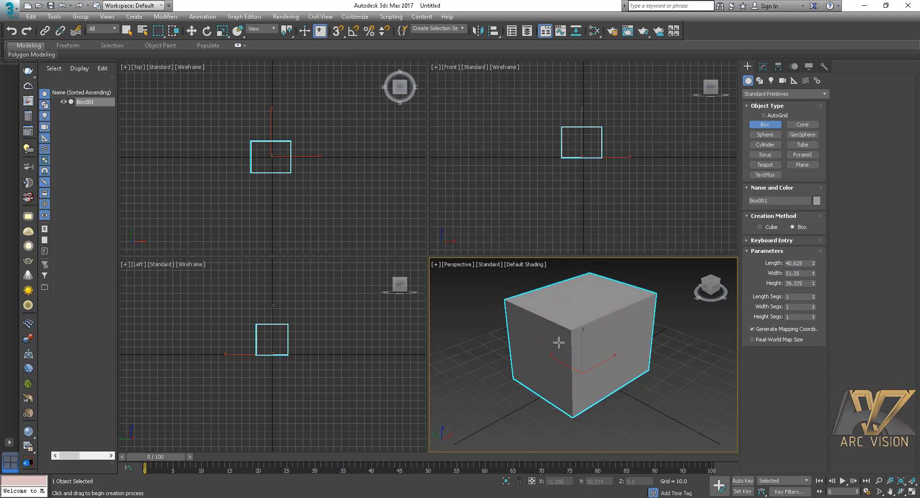
{"action": "scroll", "coordinate": [557, 335], "scroll_direction": "down", "scroll_amount": 2}
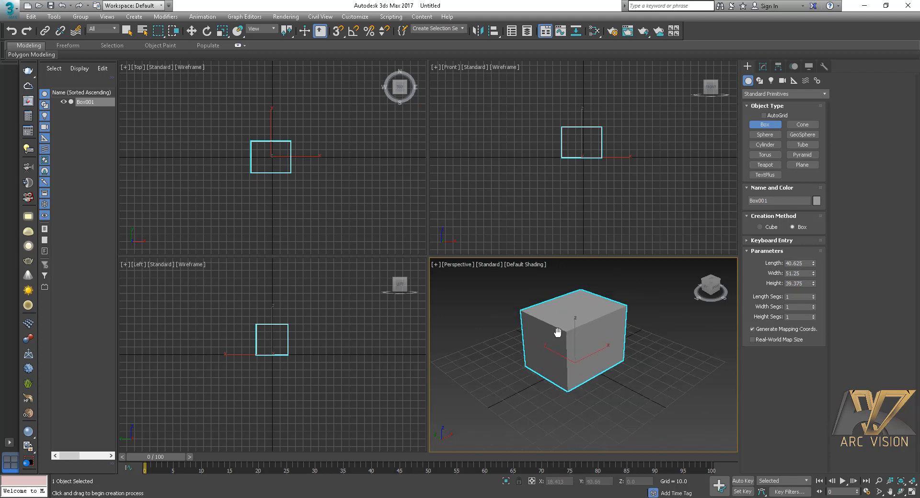
{"action": "middle_click_drag", "start_coordinate": [557, 332], "coordinate": [581, 335]}
{"action": "scroll", "coordinate": [584, 337], "scroll_direction": "up", "scroll_amount": 2}
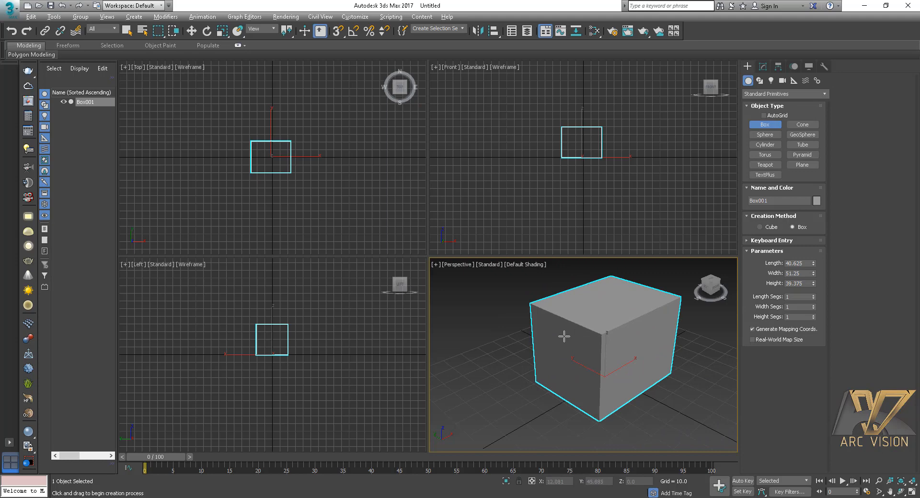
{"action": "mouse_move", "coordinate": [563, 348]}
{"action": "middle_mouse_down", "text": "alt"}
{"action": "mouse_move", "coordinate": [641, 348]}
{"action": "mouse_move", "coordinate": [632, 325]}
{"action": "mouse_move", "coordinate": [556, 306]}
{"action": "mouse_move", "coordinate": [550, 351]}
{"action": "mouse_move", "coordinate": [561, 360]}
{"action": "middle_mouse_up", "text": "alt"}
{"action": "scroll", "coordinate": [560, 360], "scroll_direction": "up", "scroll_amount": 1}
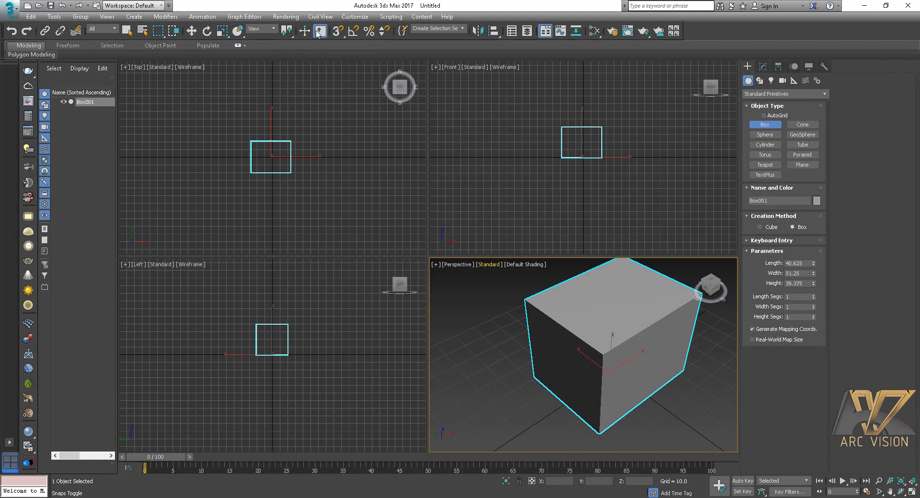
Switch from box creation to object selection, frame the box in the Perspective viewport and deselect it
{"action": "left_click", "coordinate": [130, 32]}
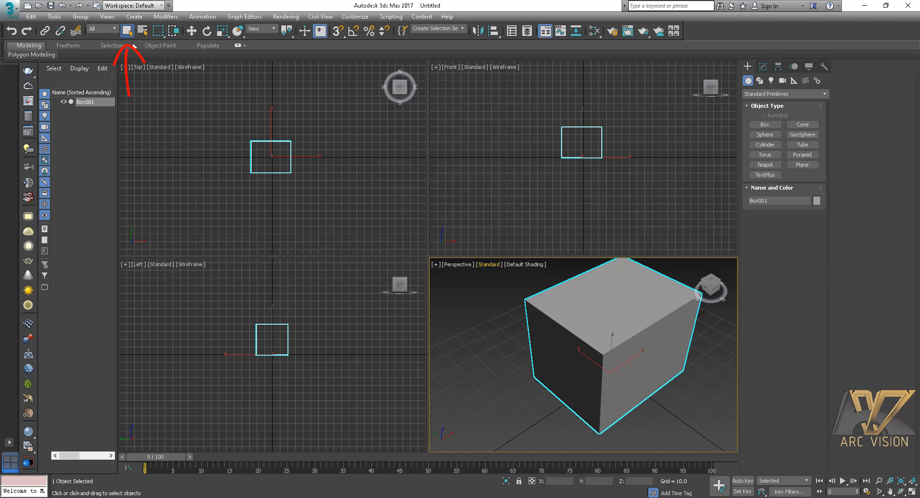
{"action": "key", "text": "z"}
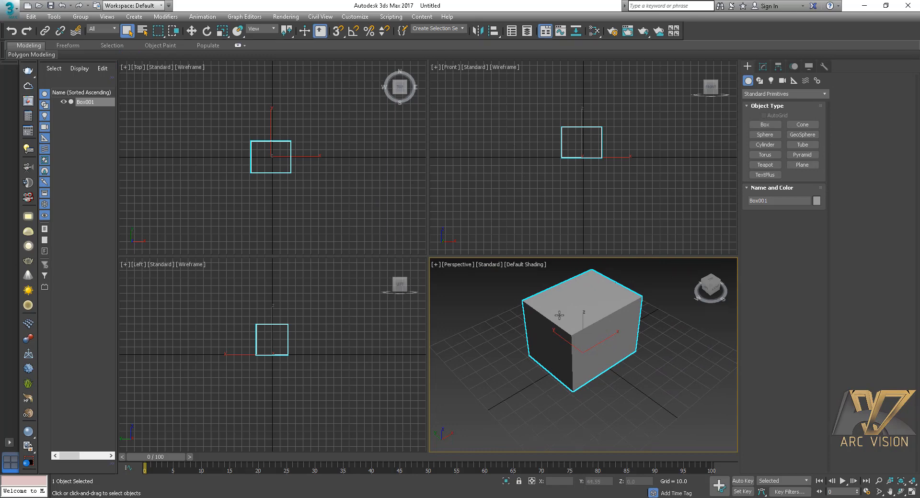
{"action": "left_click", "coordinate": [498, 346]}
{"action": "middle_click_drag", "start_coordinate": [537, 307], "coordinate": [539, 317], "text": "alt"}
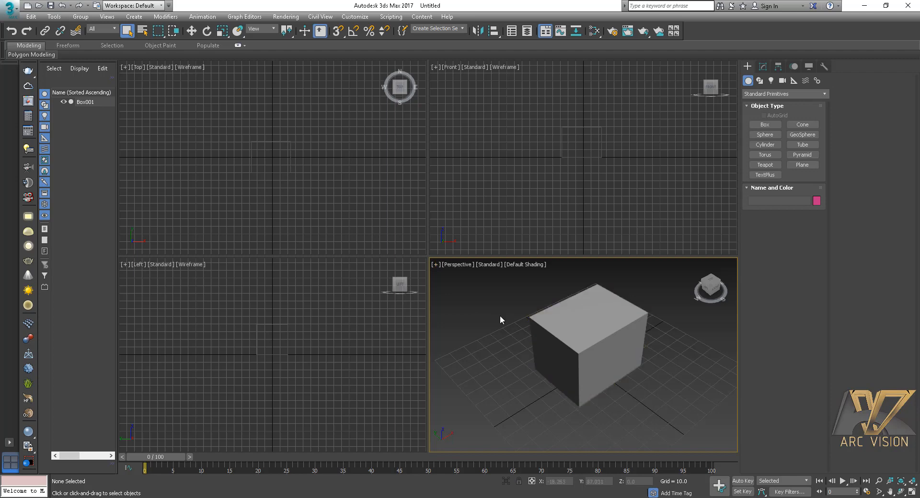
Select the box, change its object color to a medium green from the 3ds Max palette and deselect it
{"action": "left_click", "coordinate": [553, 318]}
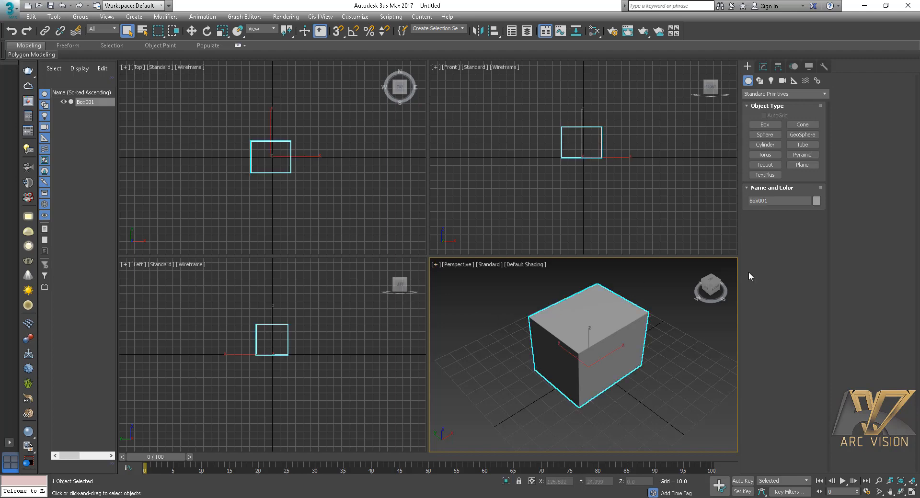
{"action": "left_click", "coordinate": [778, 201]}
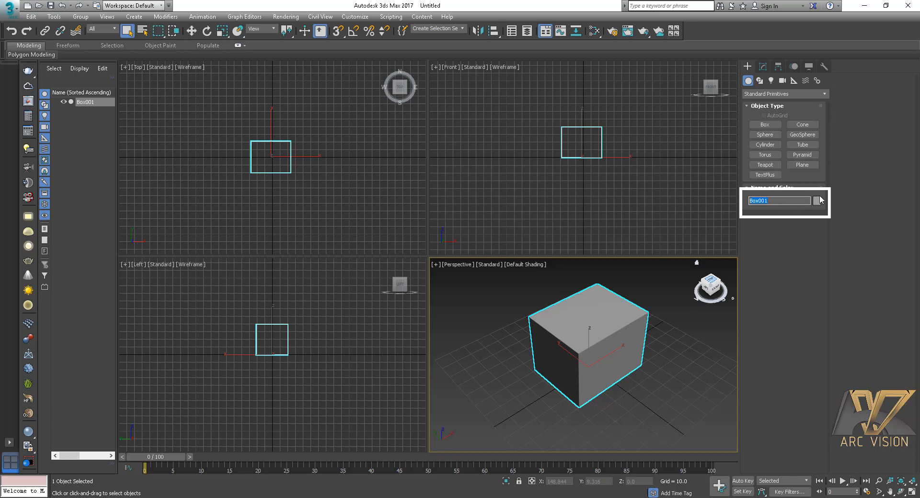
{"action": "left_click", "coordinate": [819, 197]}
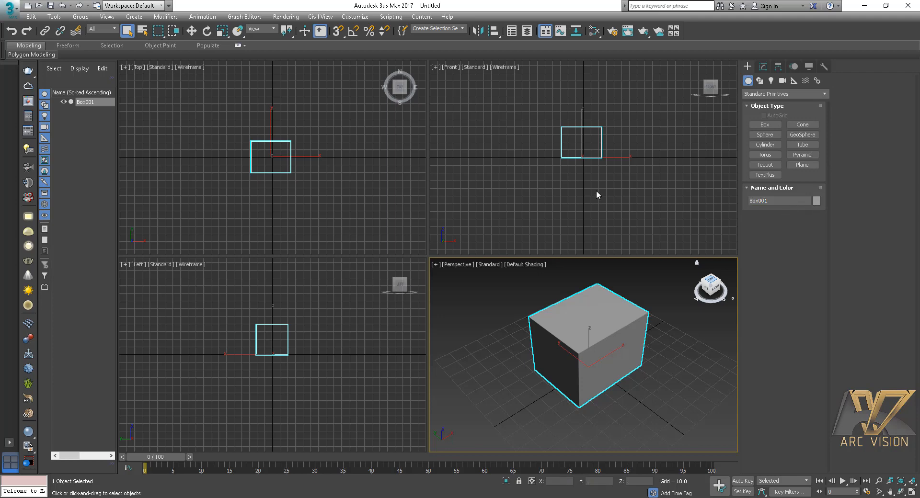
{"action": "left_click", "coordinate": [816, 200]}
{"action": "left_click", "coordinate": [442, 239]}
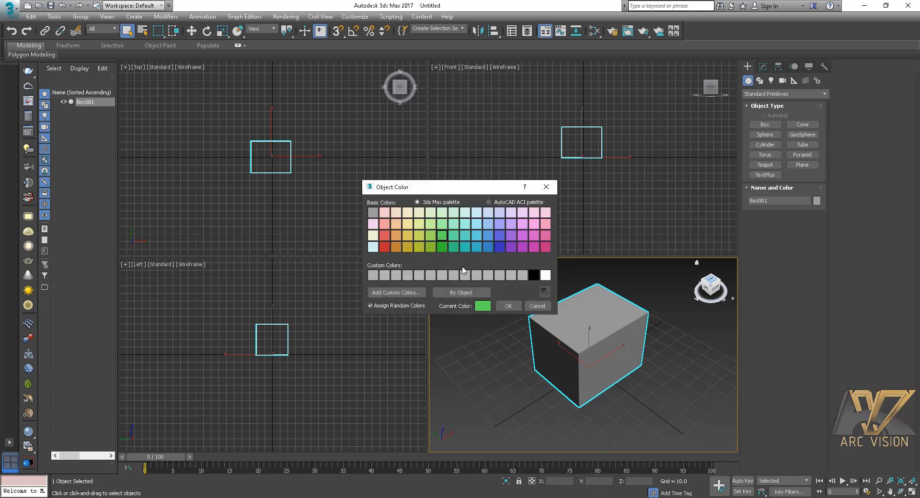
{"action": "left_click", "coordinate": [498, 305]}
{"action": "left_click", "coordinate": [335, 206]}
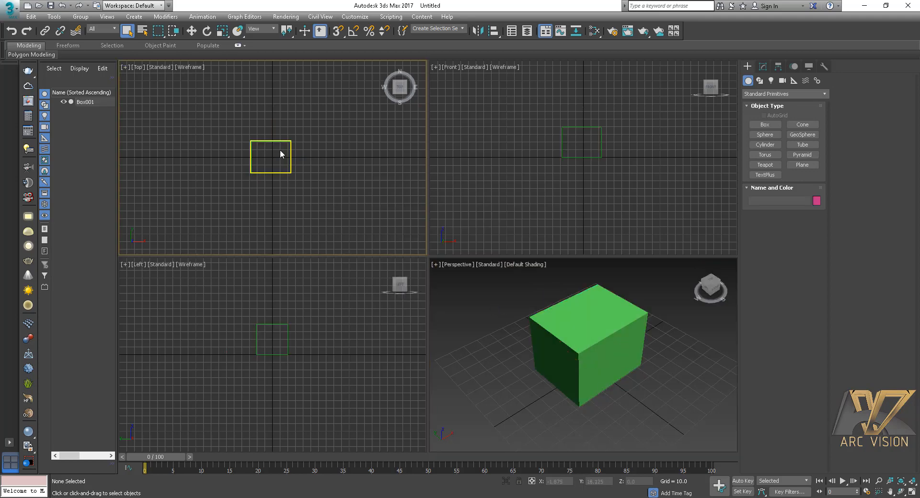
Create a cylinder with a radius of about 7.3 and a height of about 39 just below the box in the Top viewport
{"action": "left_click", "coordinate": [771, 146]}
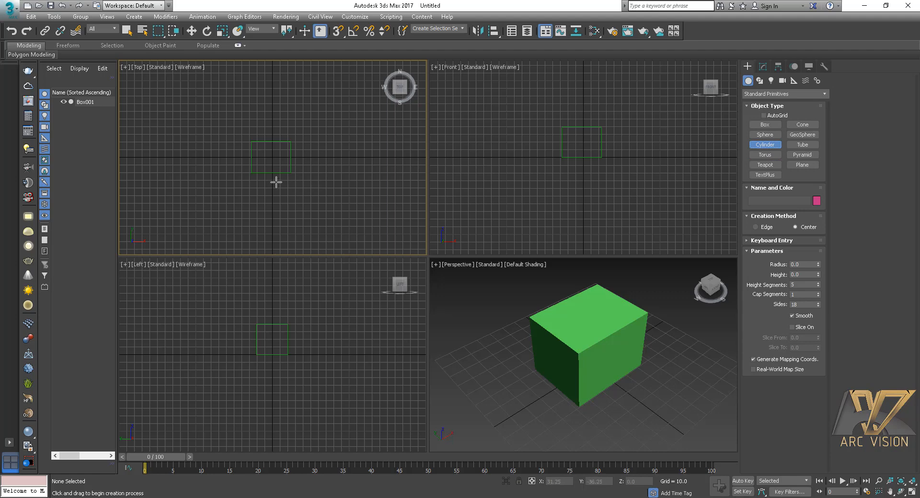
{"action": "left_click_drag", "start_coordinate": [275, 183], "coordinate": [276, 187]}
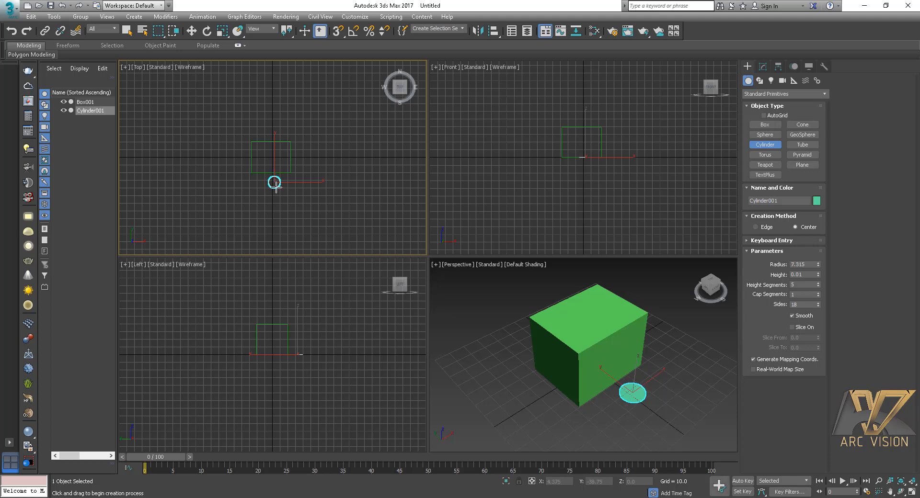
{"action": "left_click", "coordinate": [282, 157]}
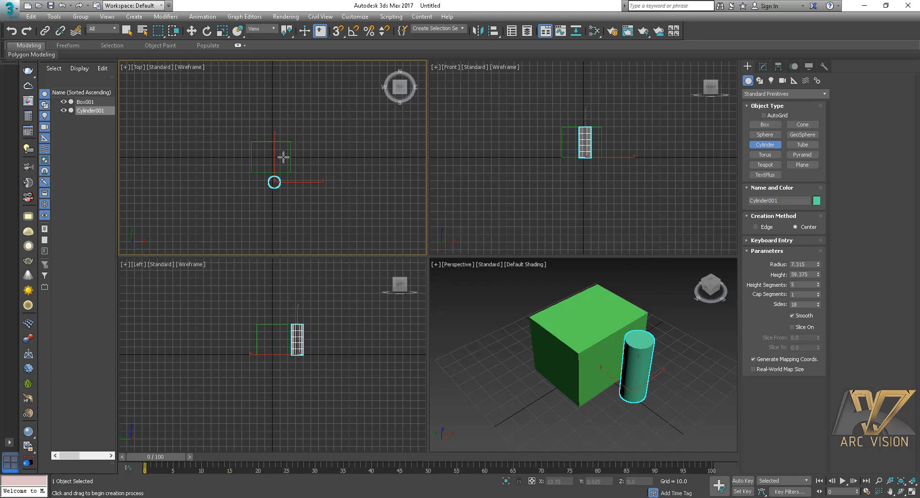
{"action": "left_click", "coordinate": [591, 346]}
{"action": "middle_click_drag", "start_coordinate": [591, 346], "coordinate": [569, 336]}
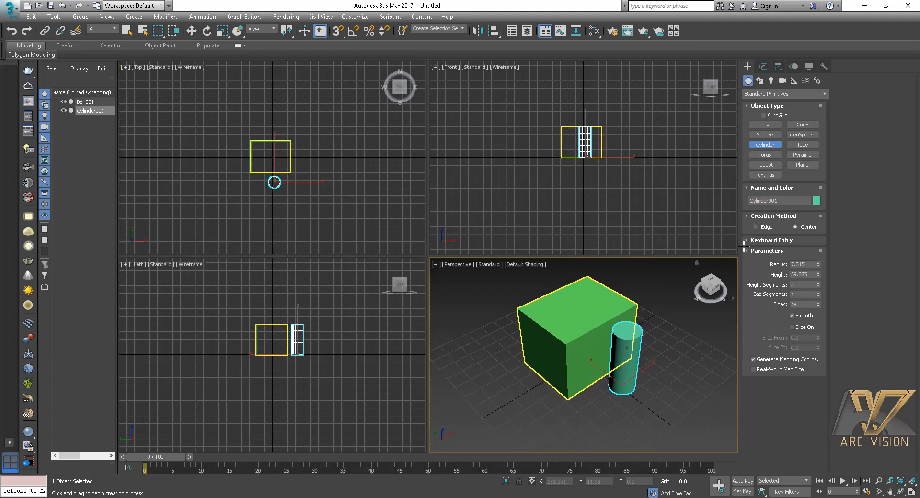
Create a cone in the Top viewport below the box, with radii of about 13.8 and 2.6 and a height of about 38
{"action": "left_click", "coordinate": [802, 125]}
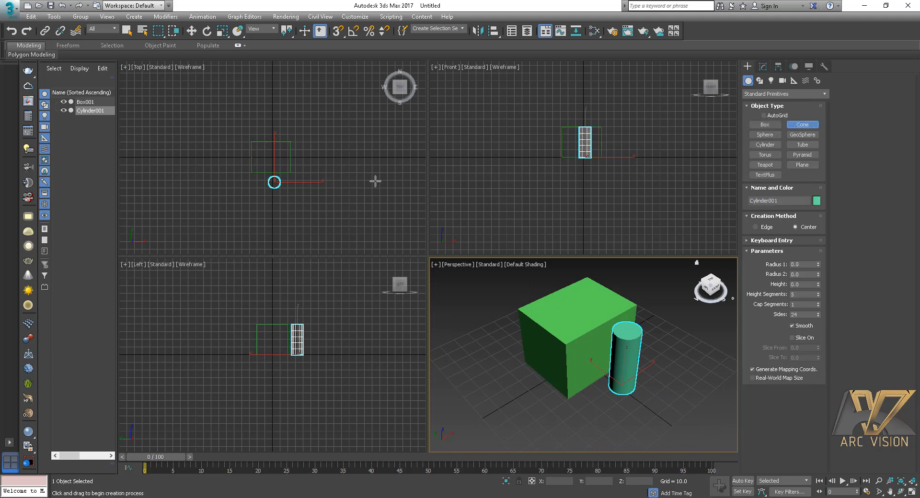
{"action": "middle_click_drag", "start_coordinate": [294, 183], "coordinate": [304, 177]}
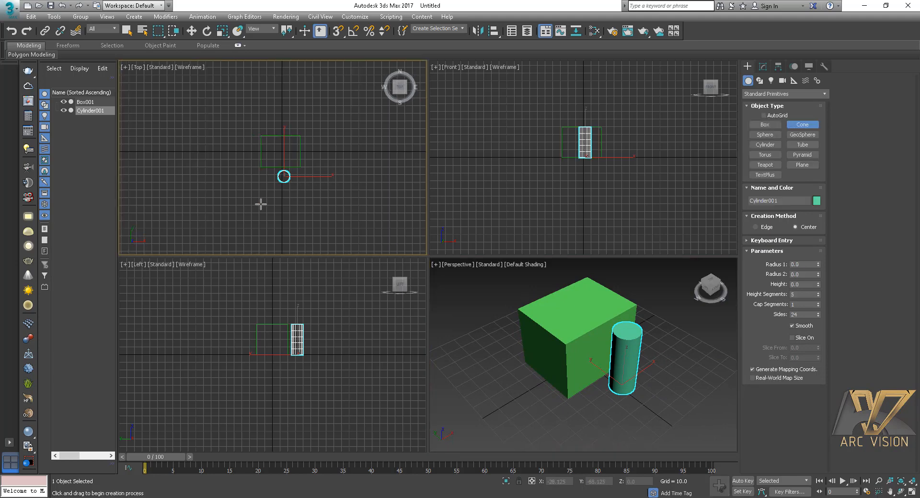
{"action": "middle_click_drag", "start_coordinate": [540, 361], "coordinate": [549, 320]}
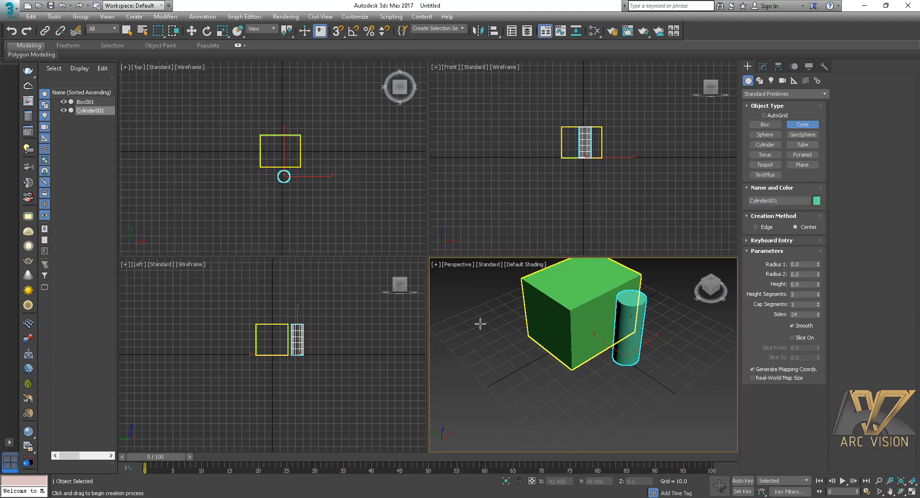
{"action": "scroll", "coordinate": [413, 281], "scroll_direction": "down", "scroll_amount": 2}
{"action": "mouse_move", "coordinate": [263, 193]}
{"action": "left_mouse_down"}
{"action": "mouse_move", "coordinate": [272, 206]}
{"action": "mouse_move", "coordinate": [263, 205]}
{"action": "left_mouse_up"}
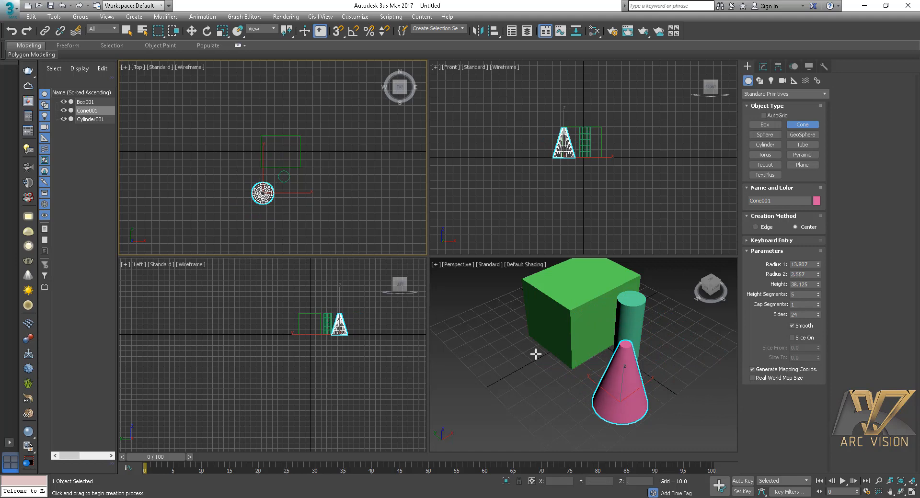
Create a second cone in the Perspective viewport, with radii of about 9 and 2.4 and a height of about 38.5, and deselect it
{"action": "middle_click_drag", "start_coordinate": [534, 353], "coordinate": [512, 338]}
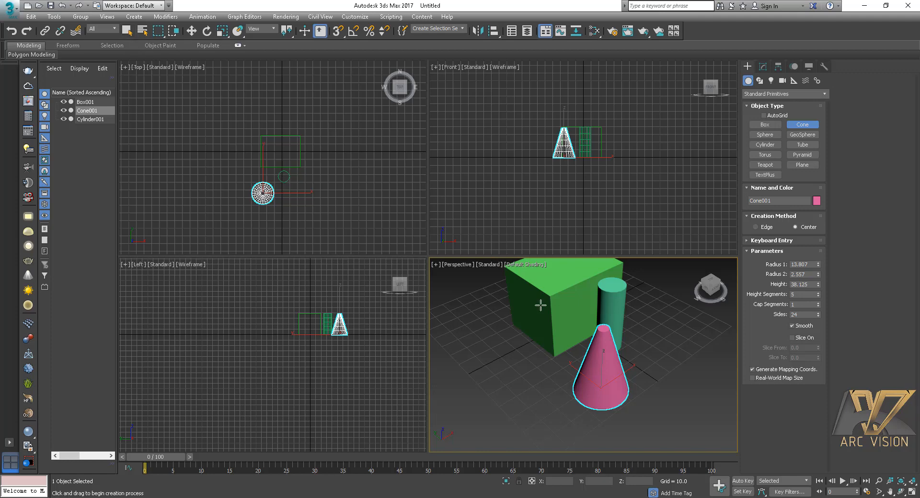
{"action": "left_click_drag", "start_coordinate": [526, 375], "coordinate": [530, 386]}
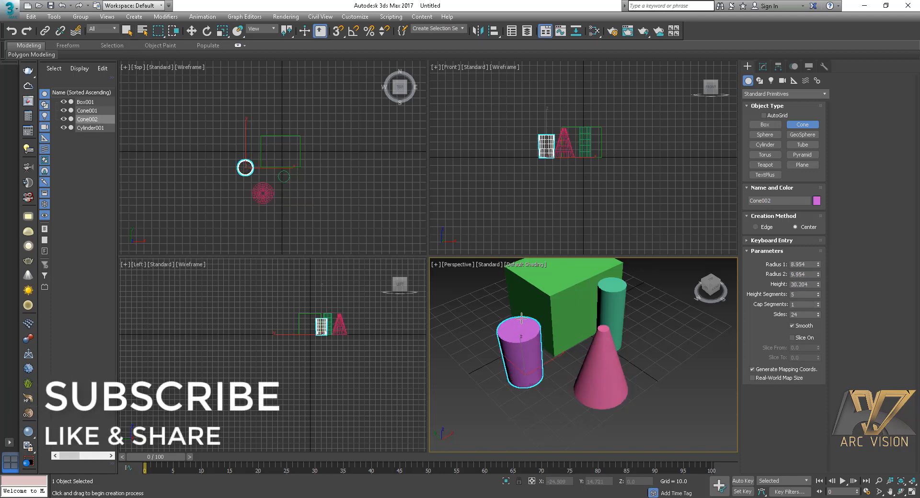
{"action": "left_click", "coordinate": [519, 312]}
{"action": "left_click", "coordinate": [517, 326]}
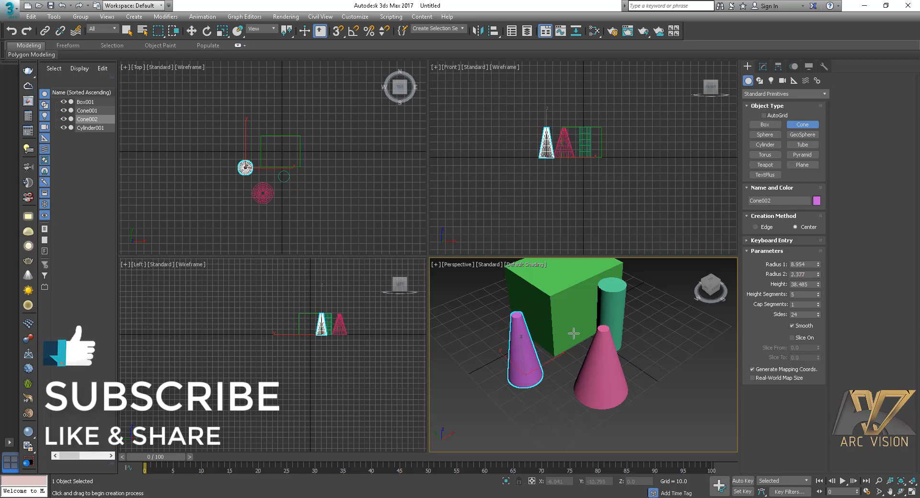
{"action": "middle_click_drag", "start_coordinate": [573, 332], "coordinate": [598, 358]}
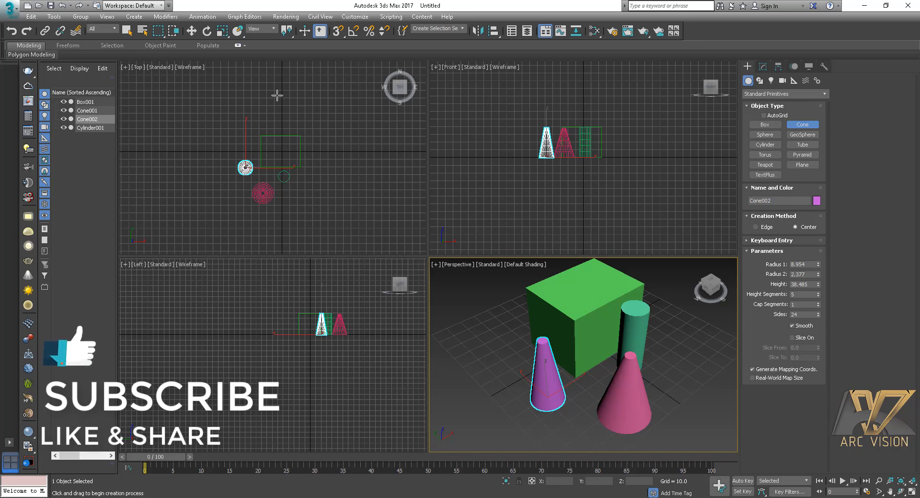
{"action": "left_click", "coordinate": [128, 32]}
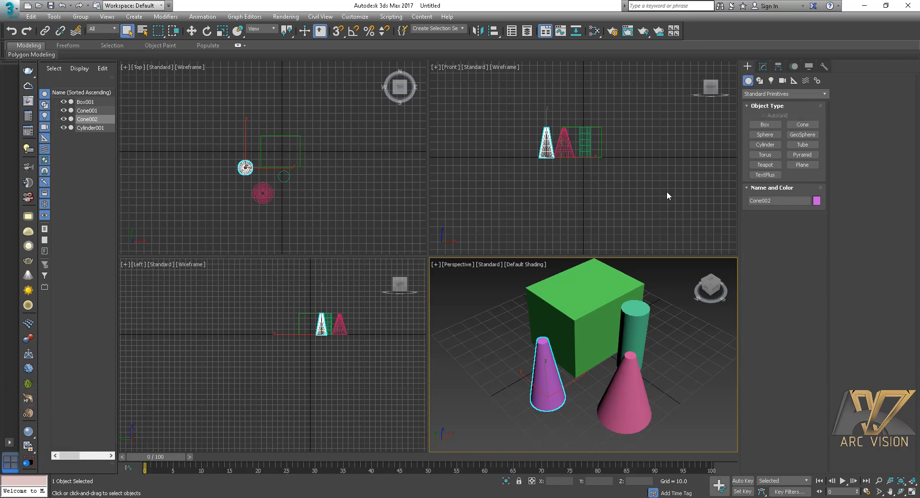
{"action": "left_click", "coordinate": [359, 194]}
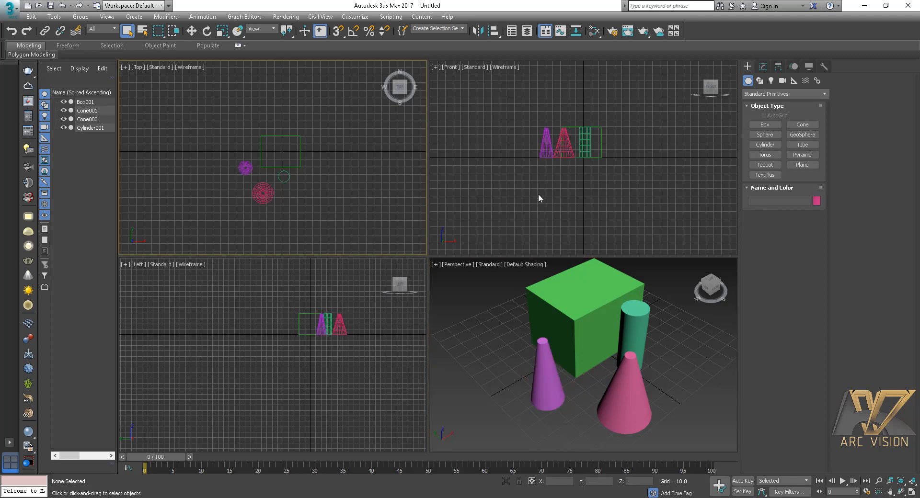
Select and delete the box, the cylinder and both cones, leaving the scene empty
{"action": "left_click", "coordinate": [764, 144]}
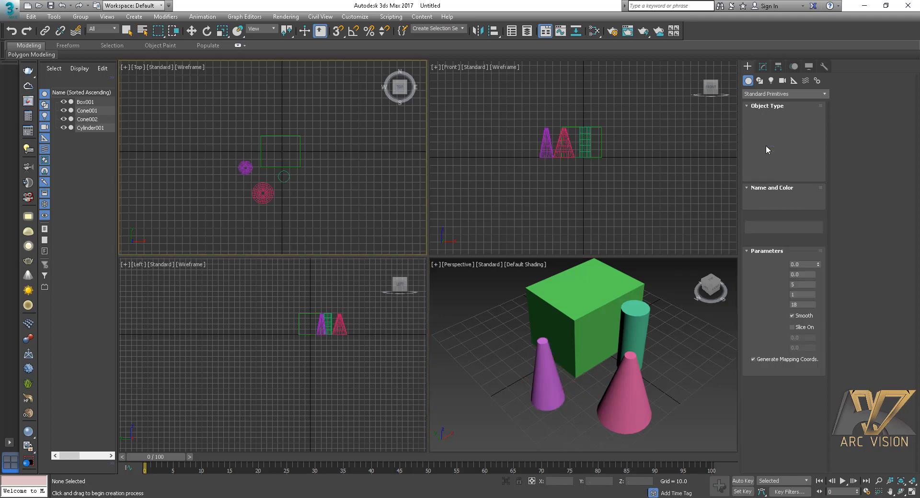
{"action": "left_click", "coordinate": [130, 32]}
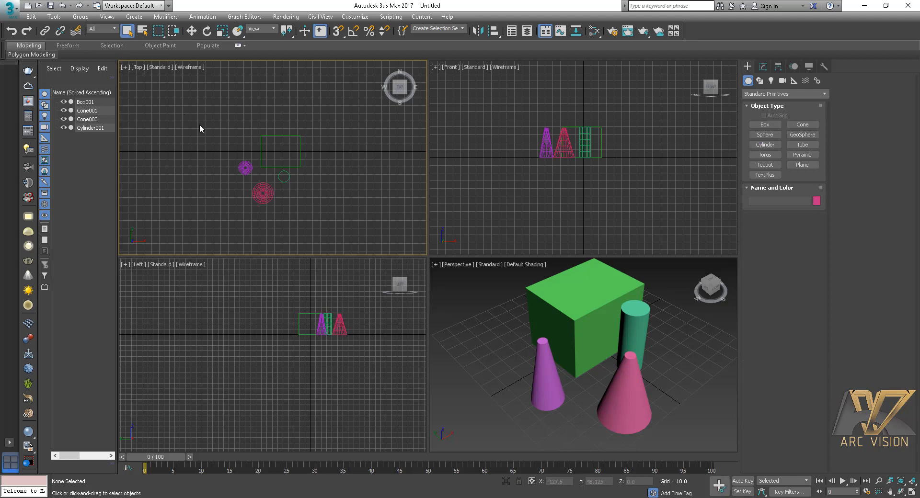
{"action": "left_click_drag", "start_coordinate": [353, 226], "coordinate": [355, 222]}
{"action": "key", "text": "Delete"}
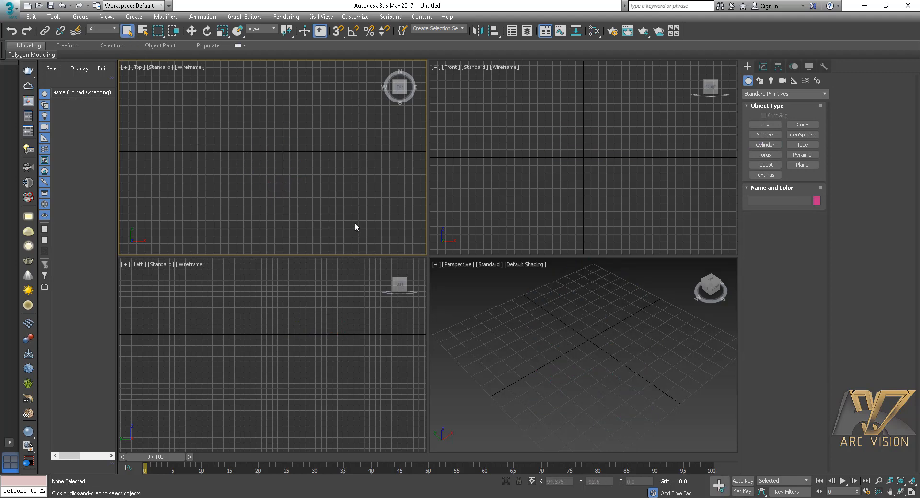
Create a cylinder with a radius of about 11 at the grid origin in the Top viewport and return to object selection
{"action": "left_click", "coordinate": [765, 145]}
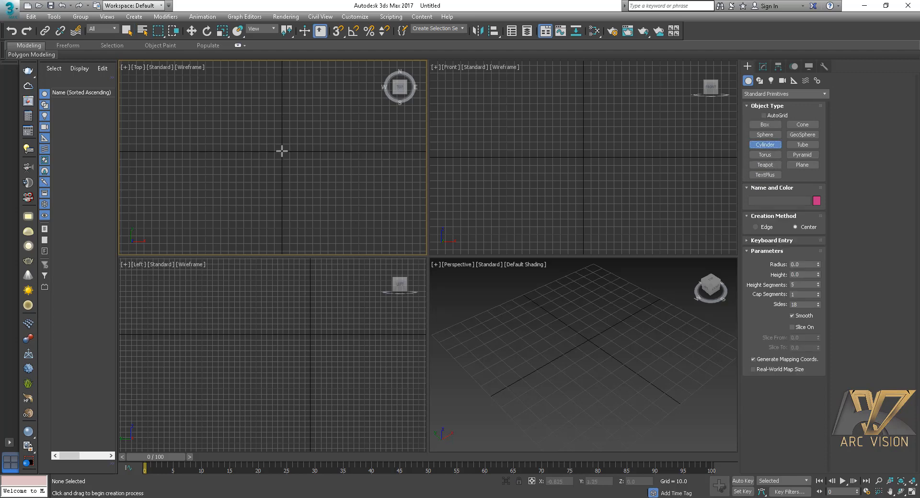
{"action": "left_click_drag", "start_coordinate": [282, 151], "coordinate": [287, 157]}
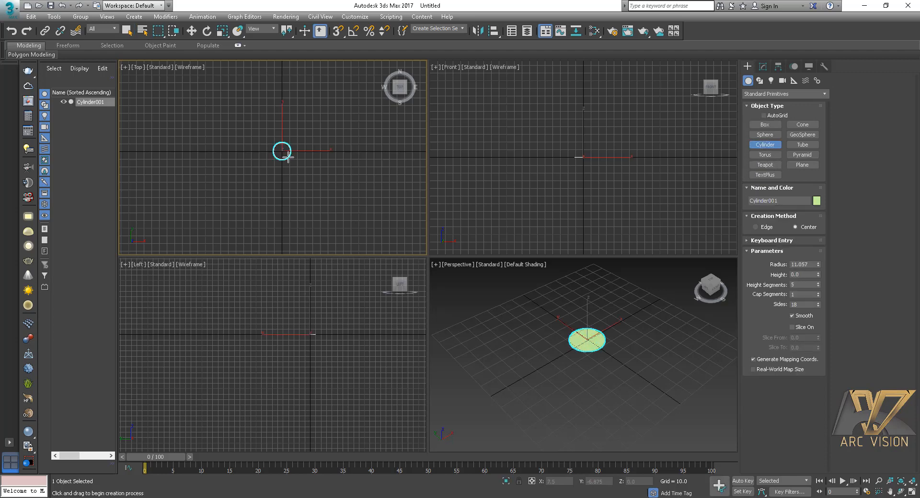
{"action": "left_click", "coordinate": [289, 104]}
{"action": "left_click", "coordinate": [127, 31]}
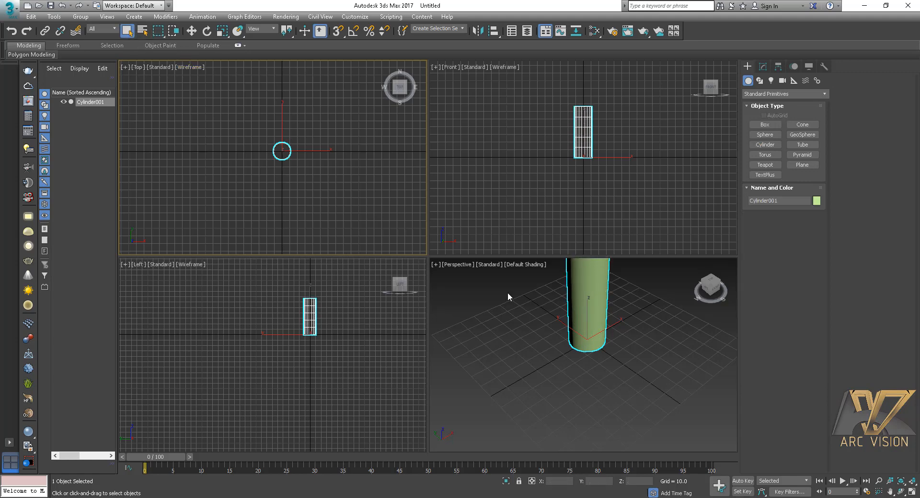
Create a cylinder with a radius of about 10 in the Front viewport and another with a radius of about 13.8 in the Left viewport
{"action": "middle_click_drag", "start_coordinate": [531, 290], "coordinate": [533, 324]}
{"action": "scroll", "coordinate": [533, 324], "scroll_direction": "down", "scroll_amount": 2}
{"action": "middle_click_drag", "start_coordinate": [567, 163], "coordinate": [571, 201]}
{"action": "scroll", "coordinate": [570, 201], "scroll_direction": "down", "scroll_amount": 2}
{"action": "middle_click_drag", "start_coordinate": [376, 168], "coordinate": [382, 170]}
{"action": "middle_click_drag", "start_coordinate": [302, 297], "coordinate": [274, 312]}
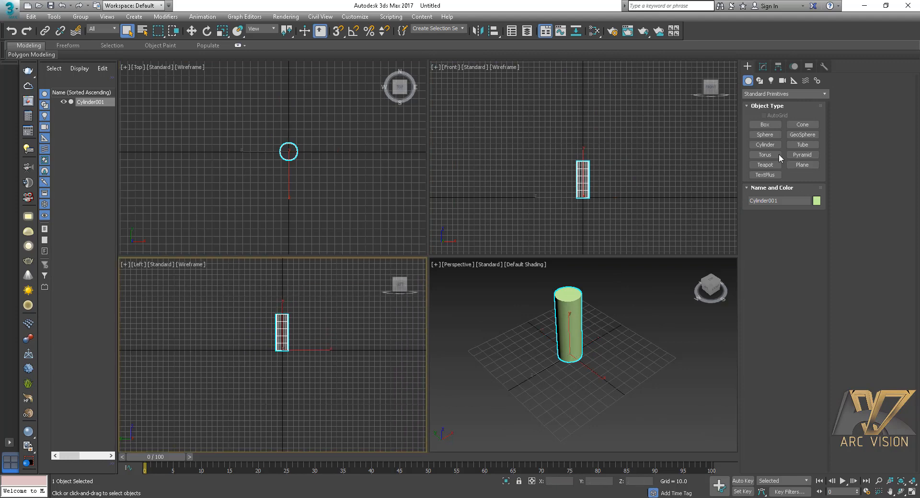
{"action": "left_click", "coordinate": [768, 146]}
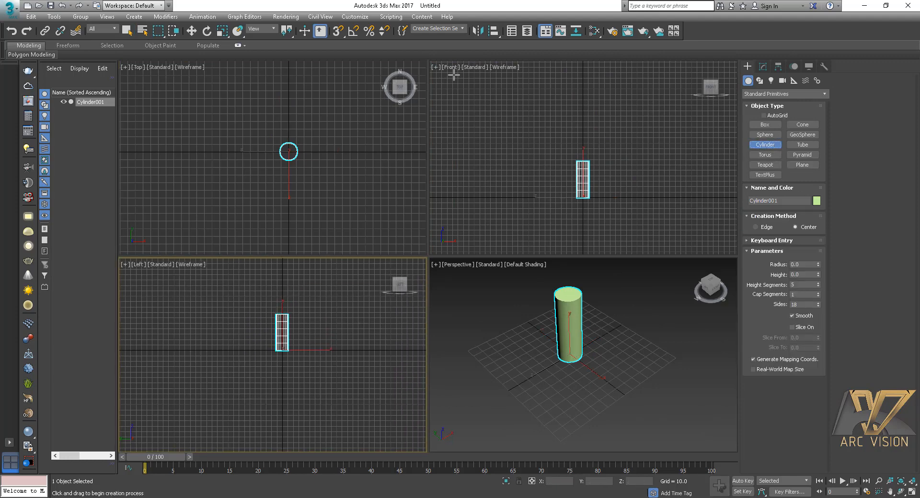
{"action": "left_click_drag", "start_coordinate": [558, 181], "coordinate": [554, 181]}
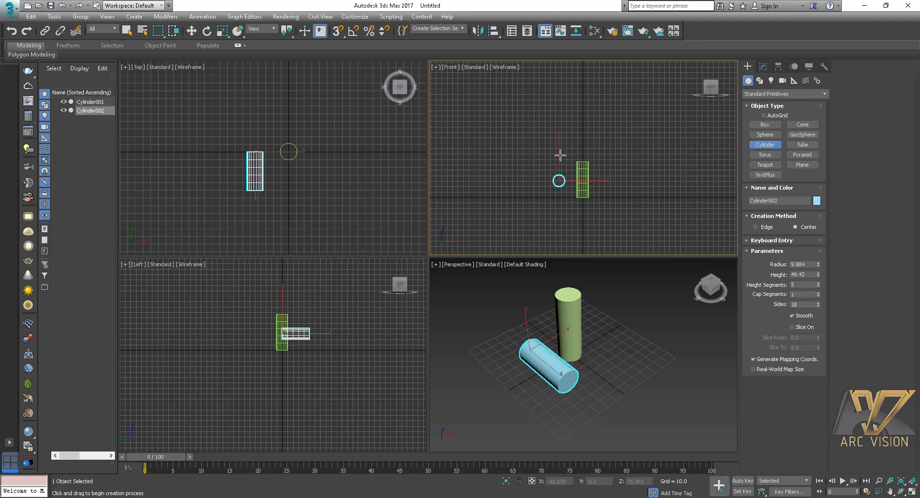
{"action": "left_click", "coordinate": [558, 149]}
{"action": "left_click_drag", "start_coordinate": [338, 333], "coordinate": [346, 333]}
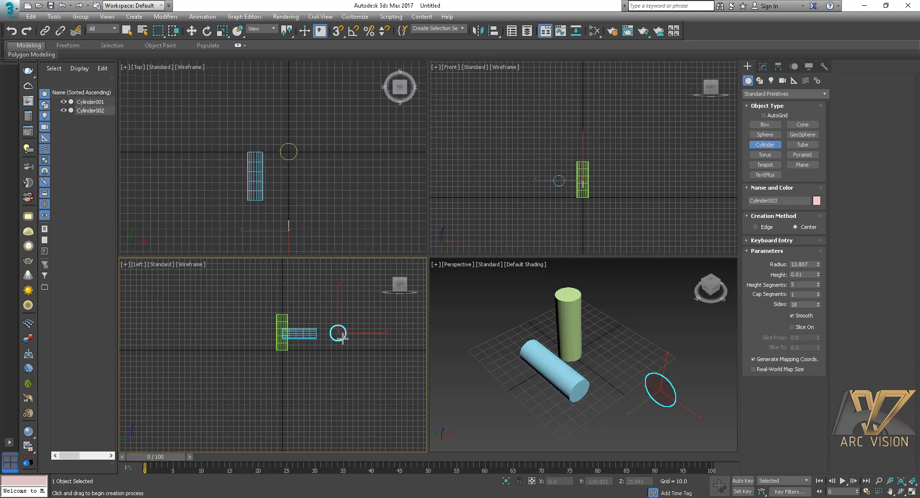
{"action": "left_click", "coordinate": [345, 294]}
Create an upright cylinder in the Perspective viewport, with a radius of about 12.6 and a height of about 84, and deselect it
{"action": "left_click_drag", "start_coordinate": [612, 364], "coordinate": [631, 370]}
{"action": "left_click", "coordinate": [622, 281]}
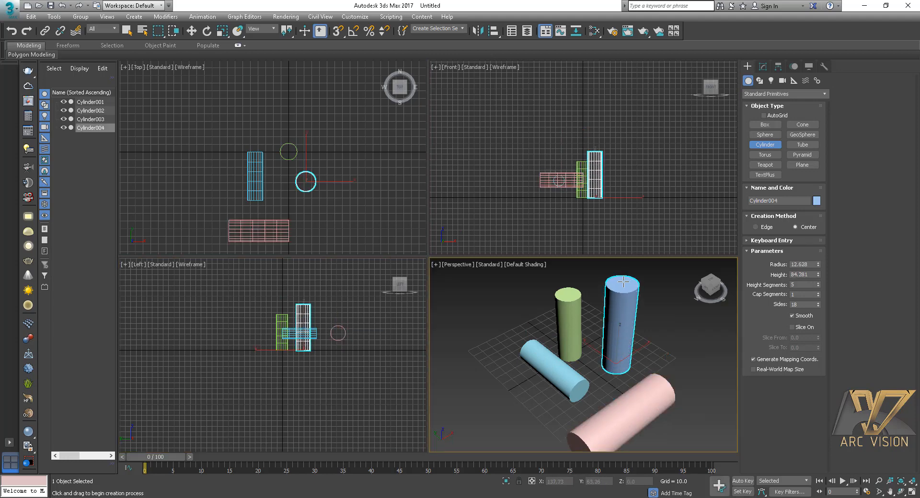
{"action": "middle_click_drag", "start_coordinate": [634, 315], "coordinate": [632, 295]}
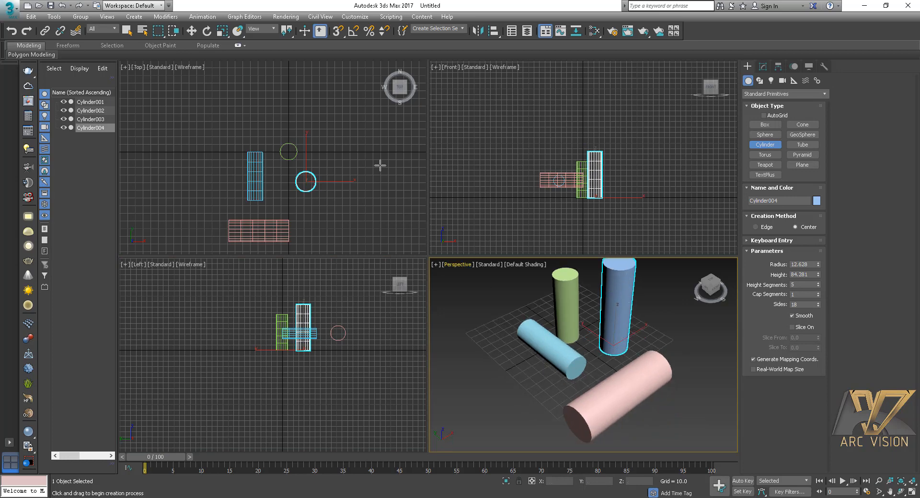
{"action": "left_click", "coordinate": [127, 30]}
{"action": "left_click", "coordinate": [529, 309]}
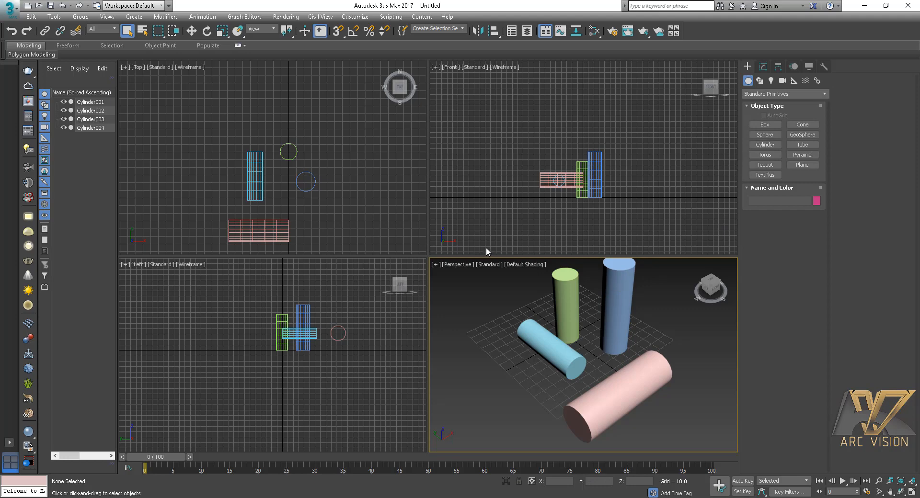
{"action": "left_click", "coordinate": [761, 94]}
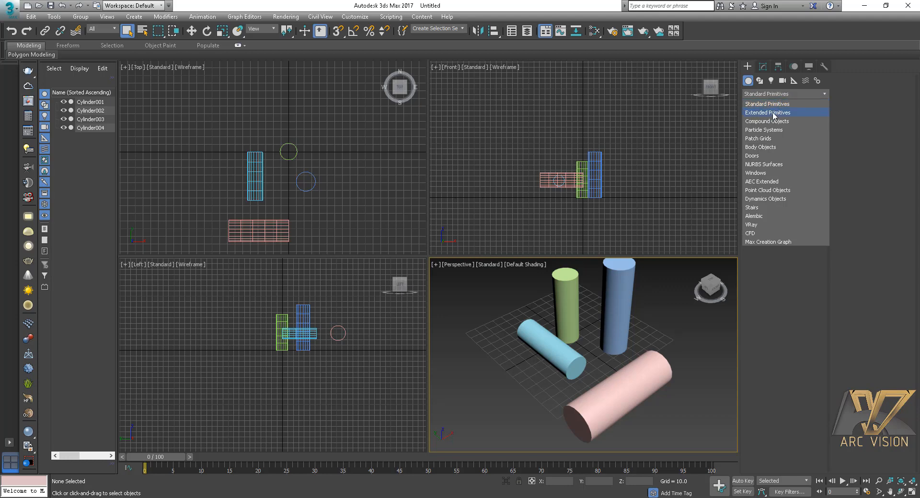
{"action": "left_click", "coordinate": [554, 155]}
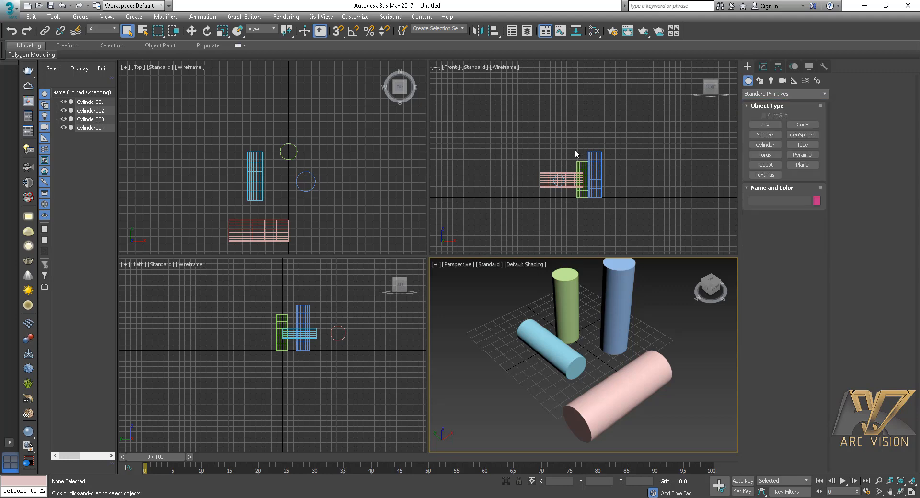
Select the cylinders one at a time by name in the Scene Explorer, finishing with Cylinder002
{"action": "left_click", "coordinate": [84, 104]}
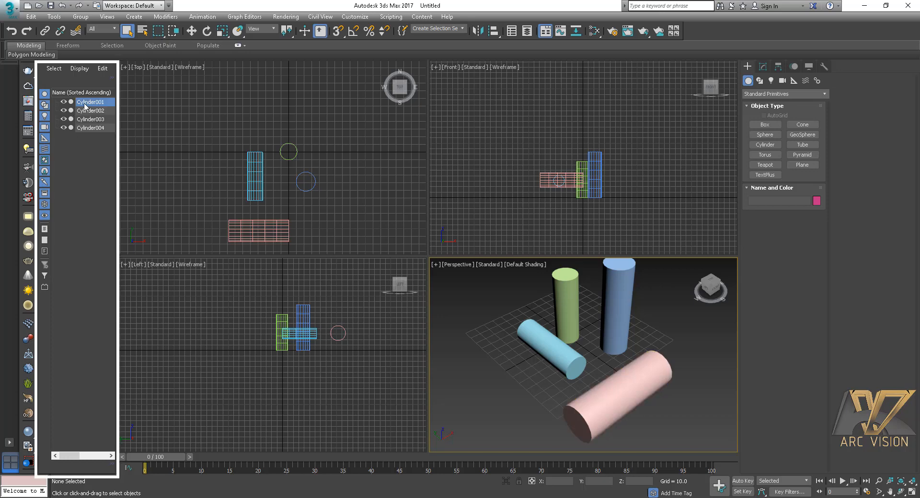
{"action": "left_click", "coordinate": [88, 128]}
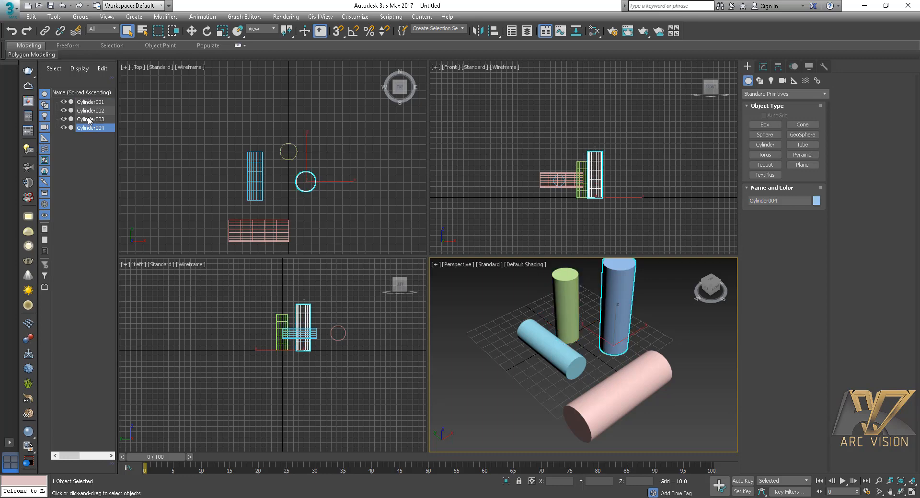
{"action": "left_click", "coordinate": [89, 120]}
{"action": "left_click", "coordinate": [90, 111]}
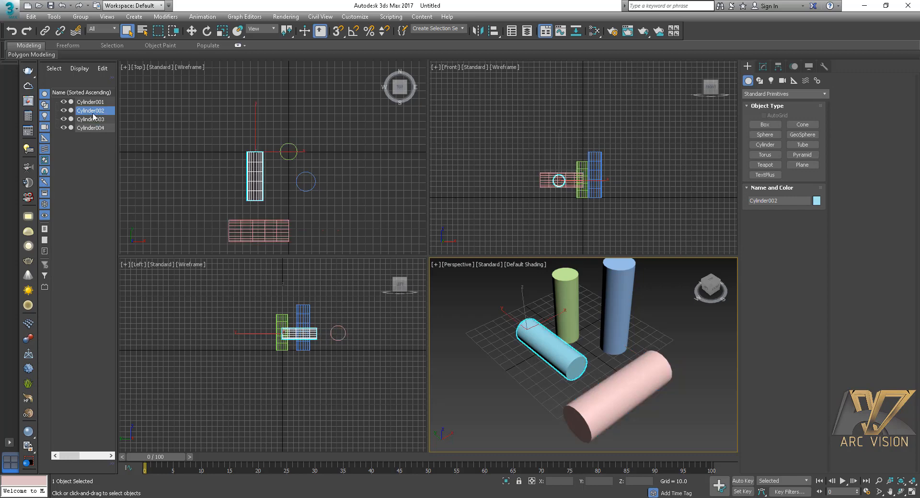
Create a standard-primitive teapot with a radius of about 21.3 in the Top viewport, in front of the upright blue cylinder
{"action": "left_click", "coordinate": [775, 94]}
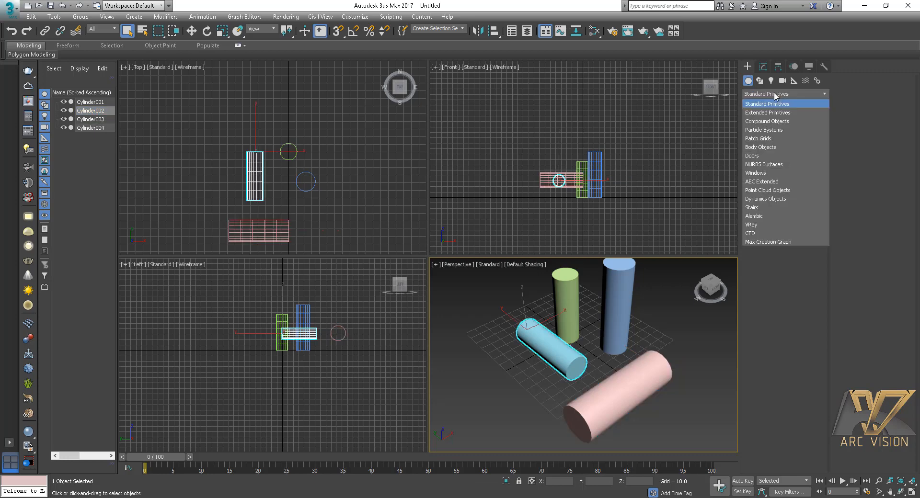
{"action": "left_click", "coordinate": [770, 104]}
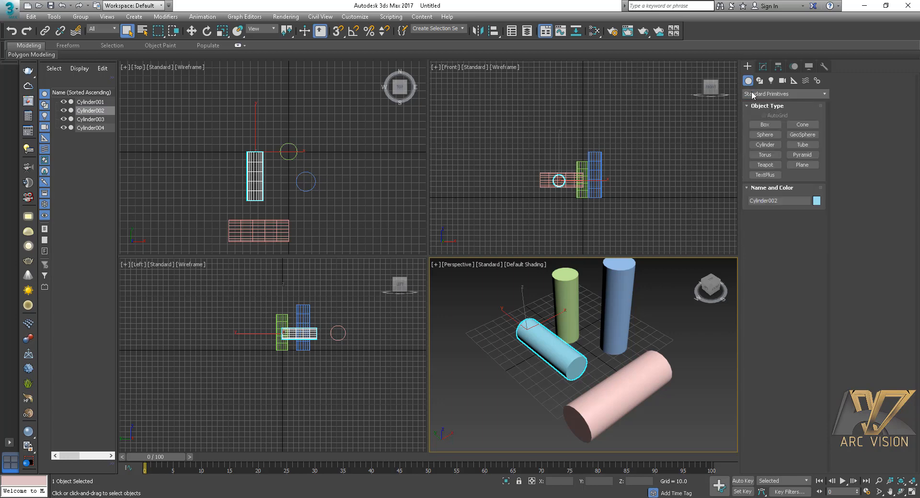
{"action": "left_click", "coordinate": [765, 165]}
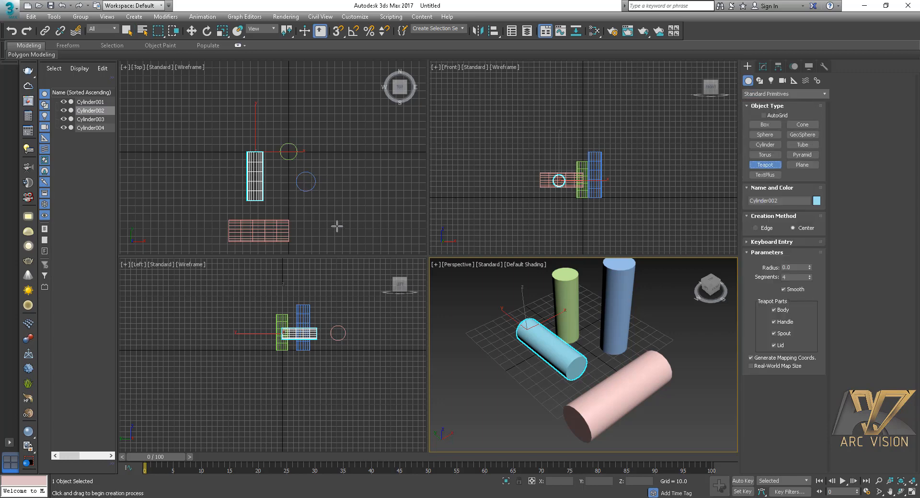
{"action": "left_click_drag", "start_coordinate": [324, 223], "coordinate": [338, 235]}
{"action": "middle_click_drag", "start_coordinate": [630, 346], "coordinate": [670, 330]}
Create an extended-primitive torus knot beside the teapot in the Perspective viewport, with a base radius of about 30.6 and a cross-section radius of about 3.2
{"action": "left_click", "coordinate": [774, 94]}
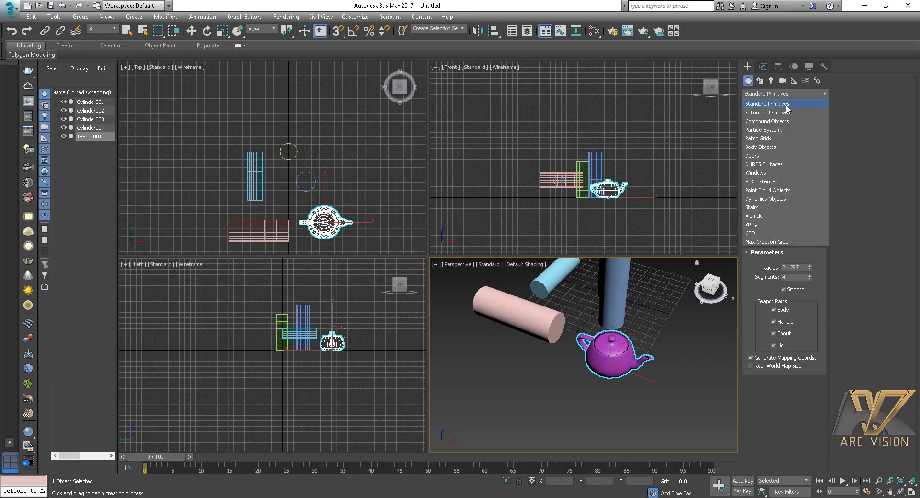
{"action": "left_click", "coordinate": [768, 106]}
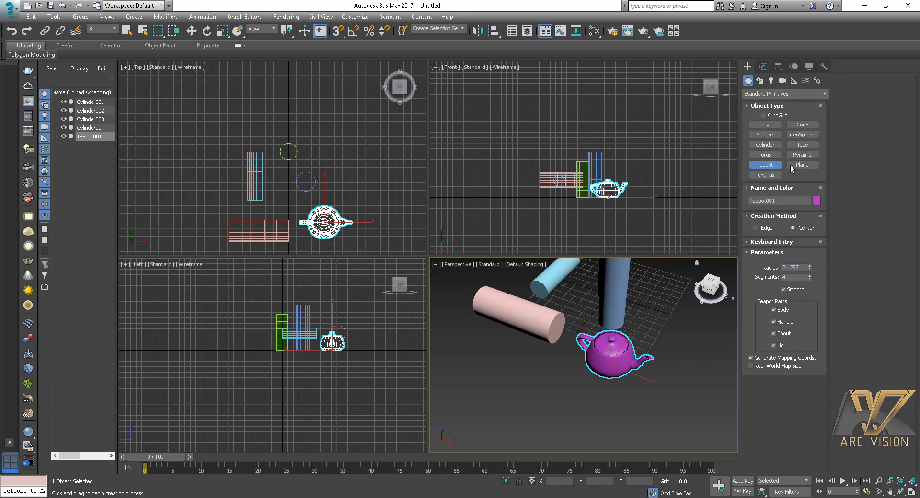
{"action": "left_click", "coordinate": [778, 94]}
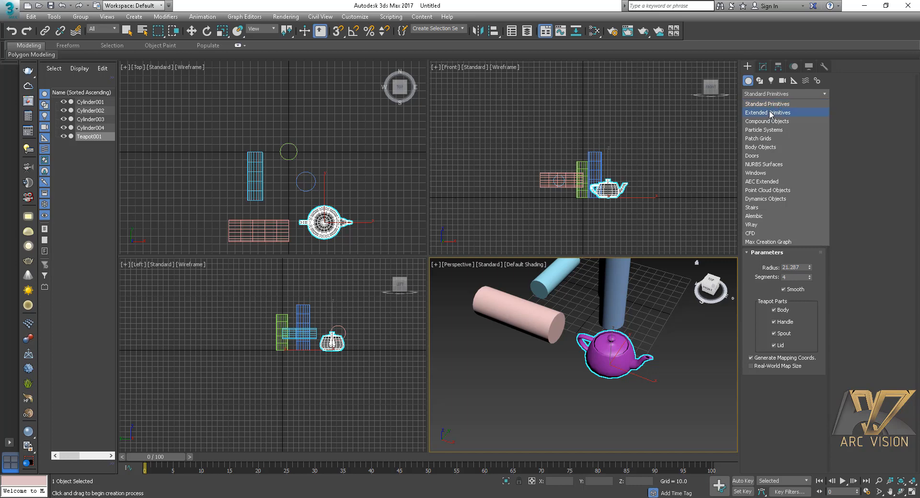
{"action": "left_click", "coordinate": [770, 113]}
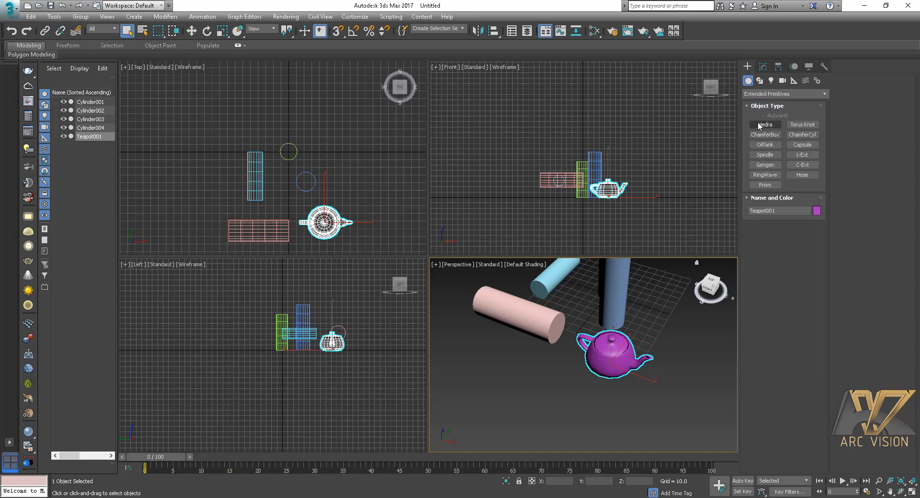
{"action": "left_click", "coordinate": [800, 125]}
{"action": "left_click_drag", "start_coordinate": [537, 383], "coordinate": [540, 412]}
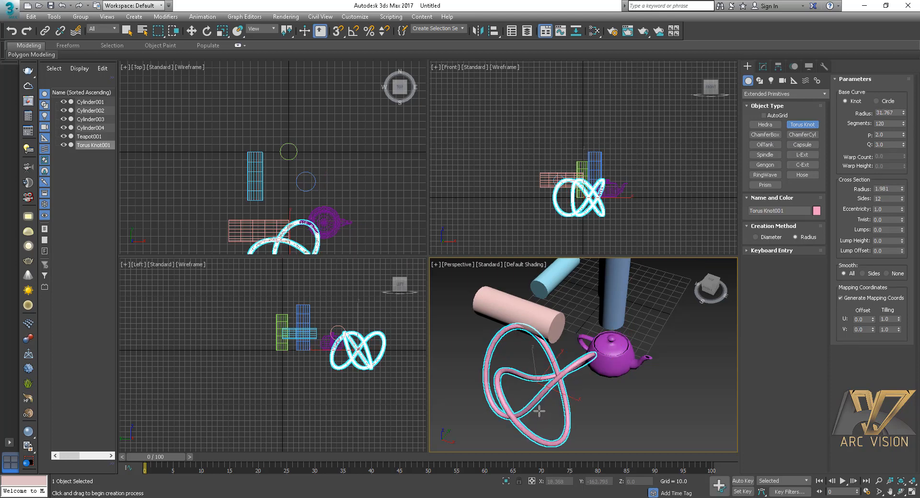
{"action": "left_click", "coordinate": [539, 409]}
{"action": "middle_click_drag", "start_coordinate": [571, 358], "coordinate": [527, 368]}
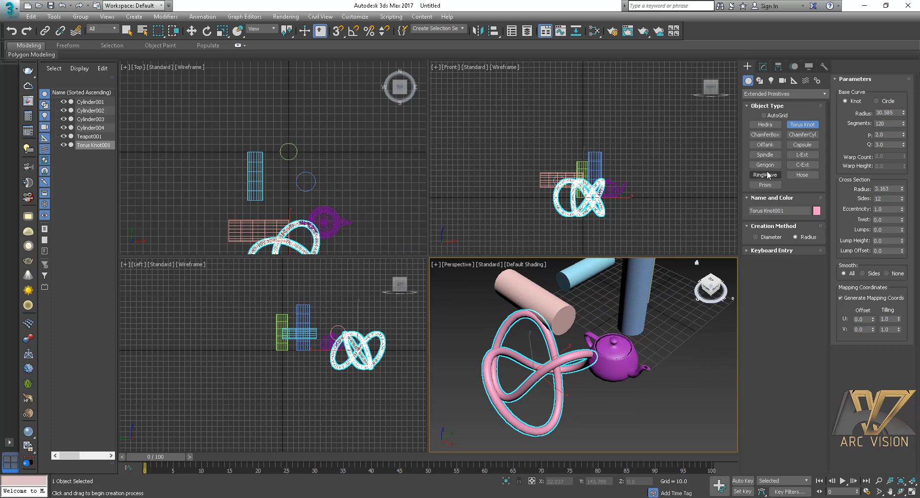
Return to object selection, window-select all cylinders, the teapot and the torus knot in the Top viewport, and delete them
{"action": "left_click", "coordinate": [127, 30]}
{"action": "left_click", "coordinate": [203, 112]}
{"action": "scroll", "coordinate": [218, 132], "scroll_direction": "down", "scroll_amount": 3}
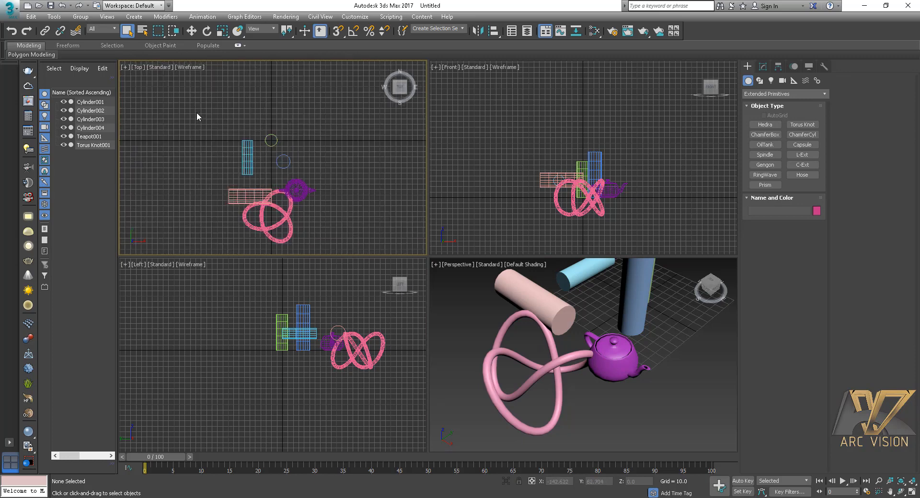
{"action": "left_click_drag", "start_coordinate": [194, 107], "coordinate": [343, 265]}
{"action": "key", "text": "Delete"}
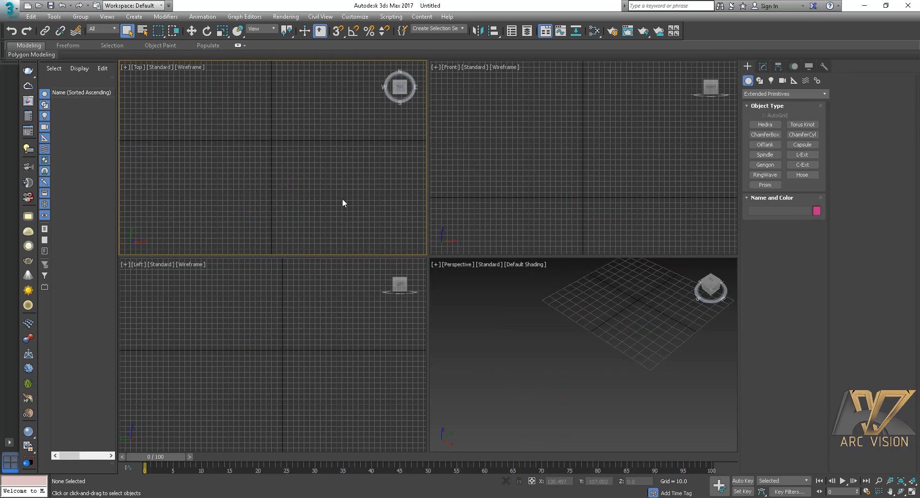
Reframe the empty Top and Perspective viewports on the home grid with Zoom Extents
{"action": "key", "text": "z"}
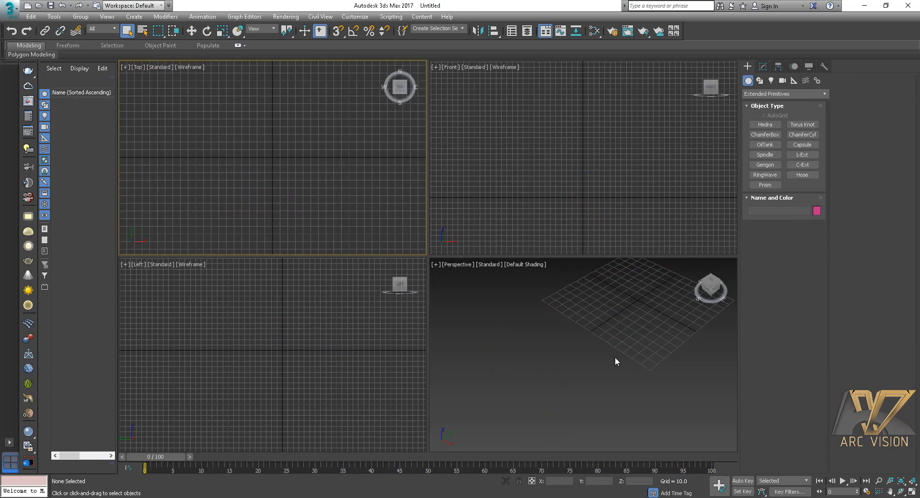
{"action": "left_click", "coordinate": [551, 327]}
{"action": "key", "text": "z"}
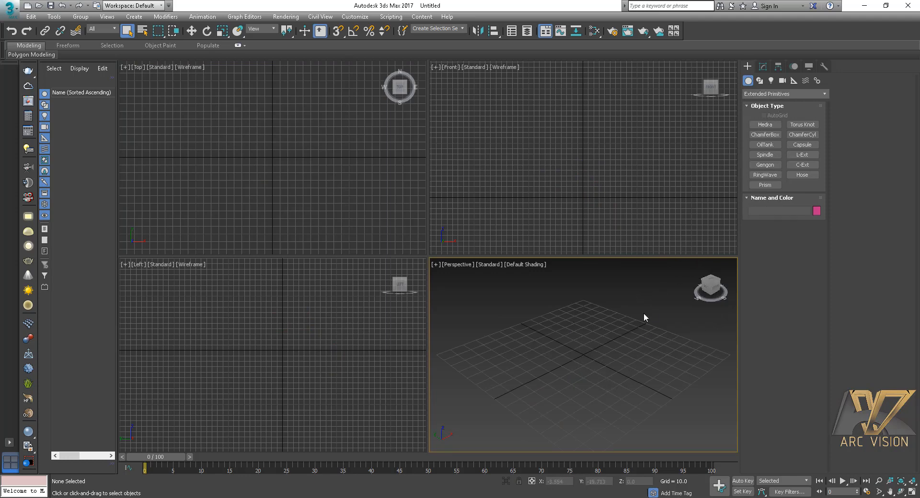
Close 3ds Max
{"action": "left_click", "coordinate": [908, 5]}
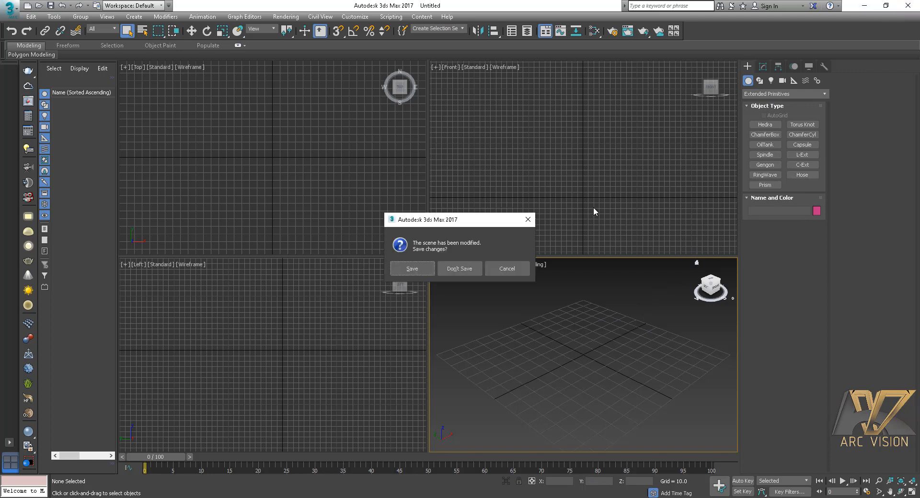